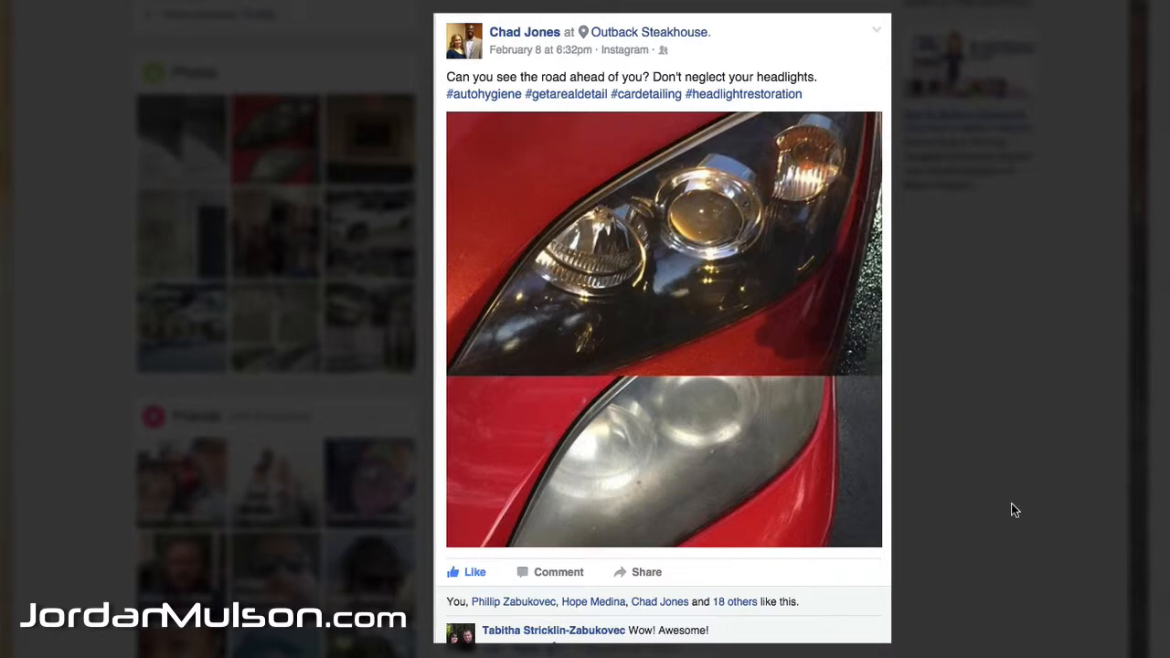
Step: Close the photo view and look through the detailer's timeline posts, ending at the headlight restoration post
{"action": "left_click", "coordinate": [996, 569]}
{"action": "scroll", "coordinate": [987, 585], "scroll_direction": "down", "scroll_amount": 4}
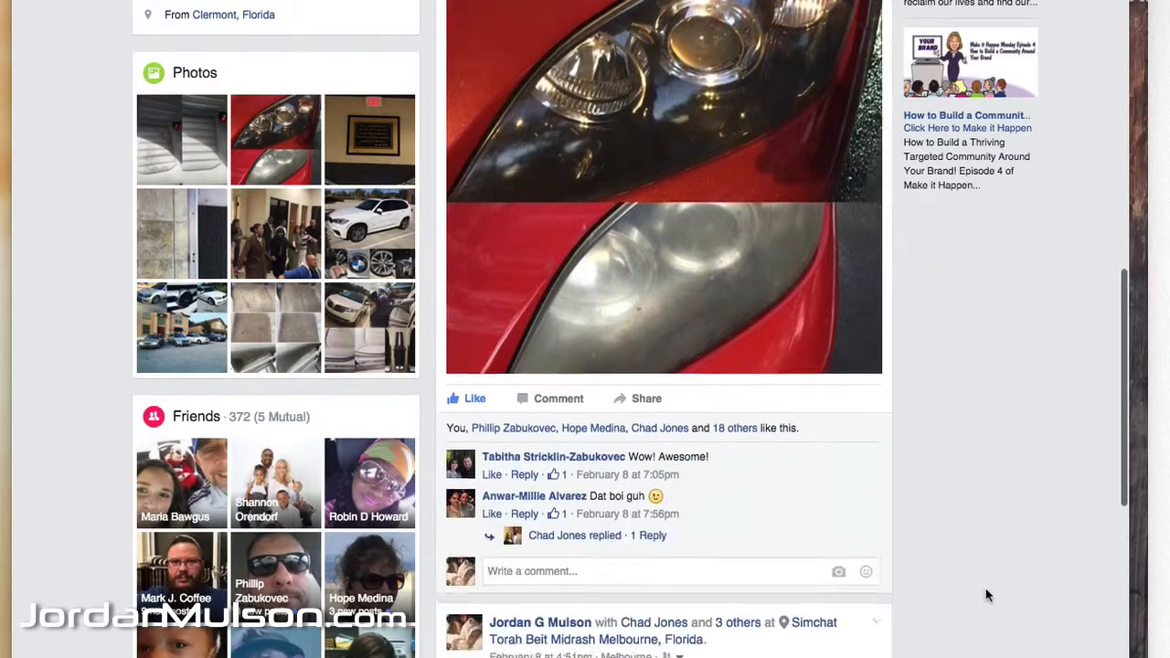
{"action": "scroll", "coordinate": [986, 595], "scroll_direction": "down", "scroll_amount": 15}
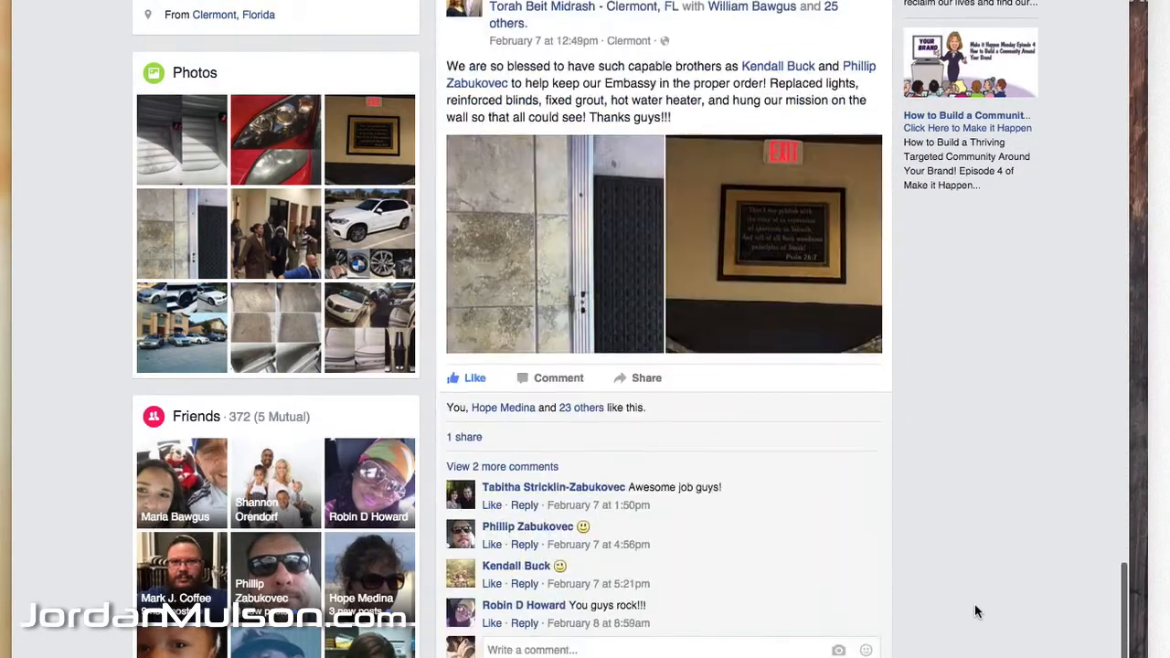
{"action": "scroll", "coordinate": [973, 605], "scroll_direction": "down", "scroll_amount": 8}
{"action": "scroll", "coordinate": [971, 606], "scroll_direction": "up", "scroll_amount": 15}
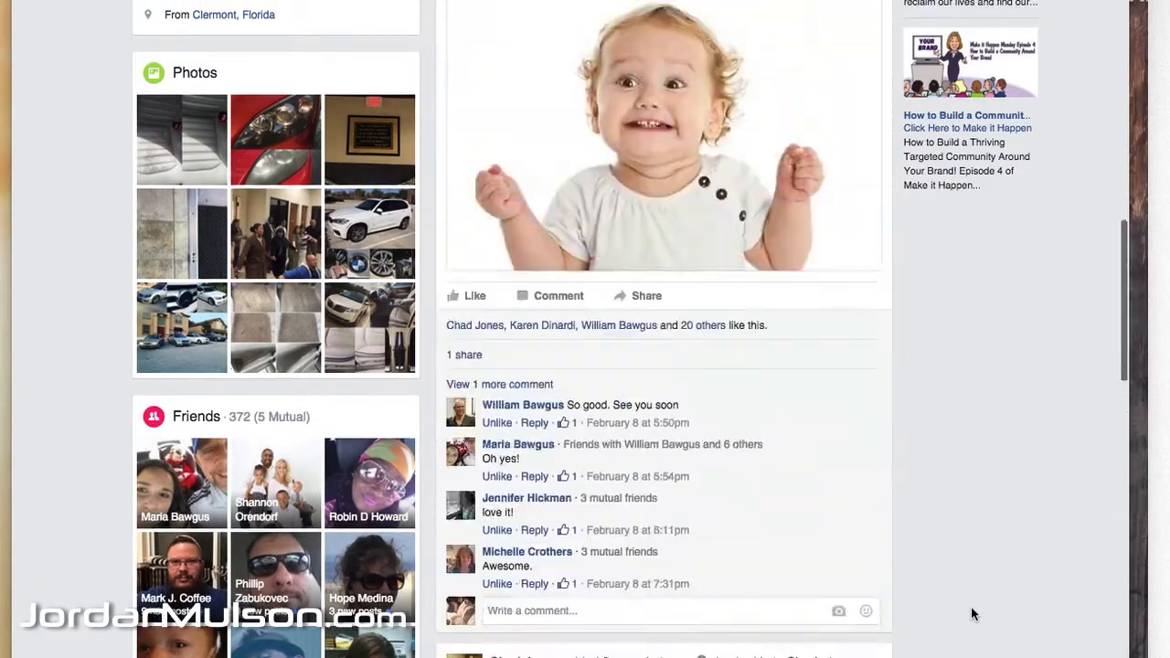
{"action": "scroll", "coordinate": [971, 606], "scroll_direction": "up", "scroll_amount": 12}
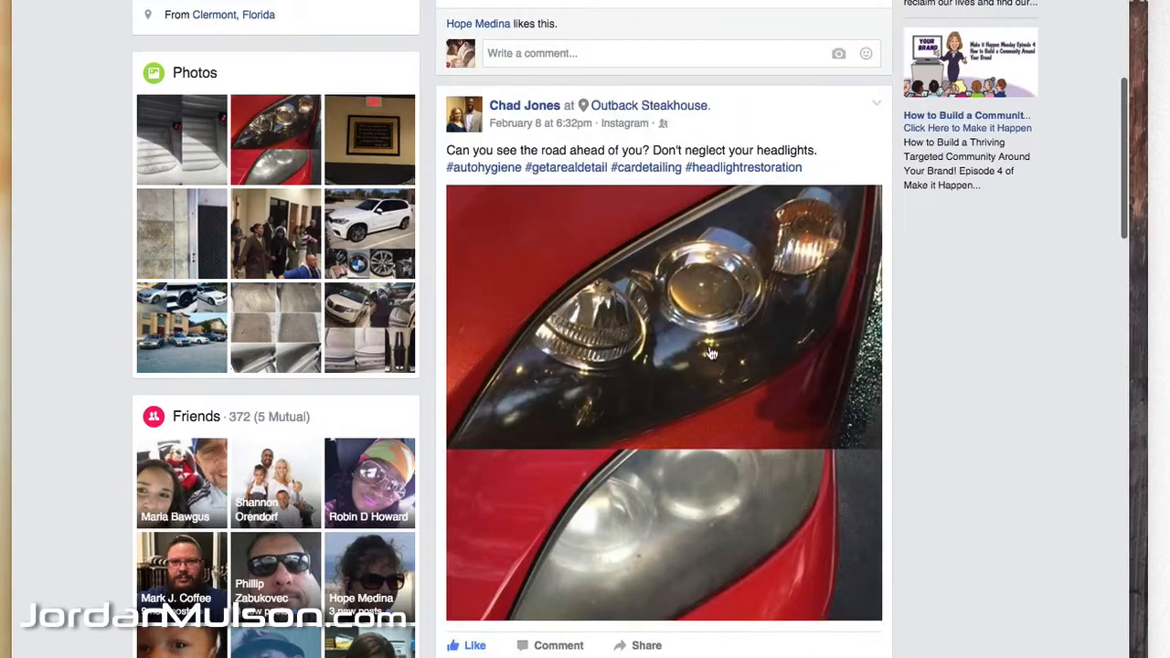
Step: Open the headlight restoration photo and advance through the album to the car and leather seat collage posted at Bennett Law Center LLC
{"action": "left_click", "coordinate": [711, 354]}
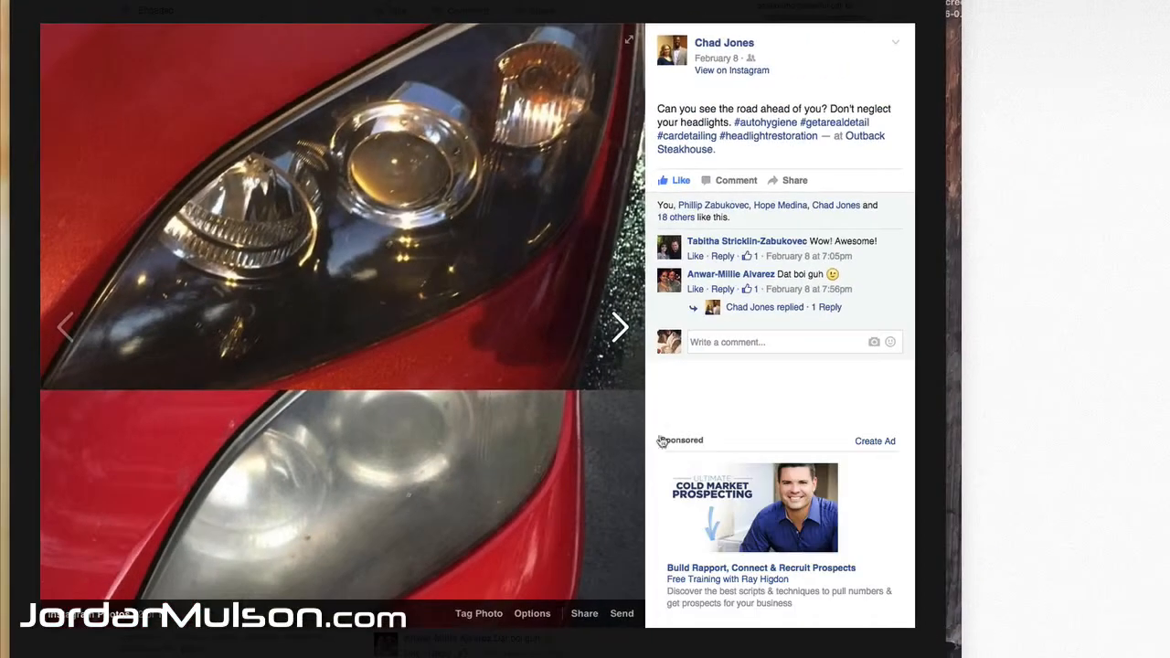
{"action": "left_click", "coordinate": [620, 328]}
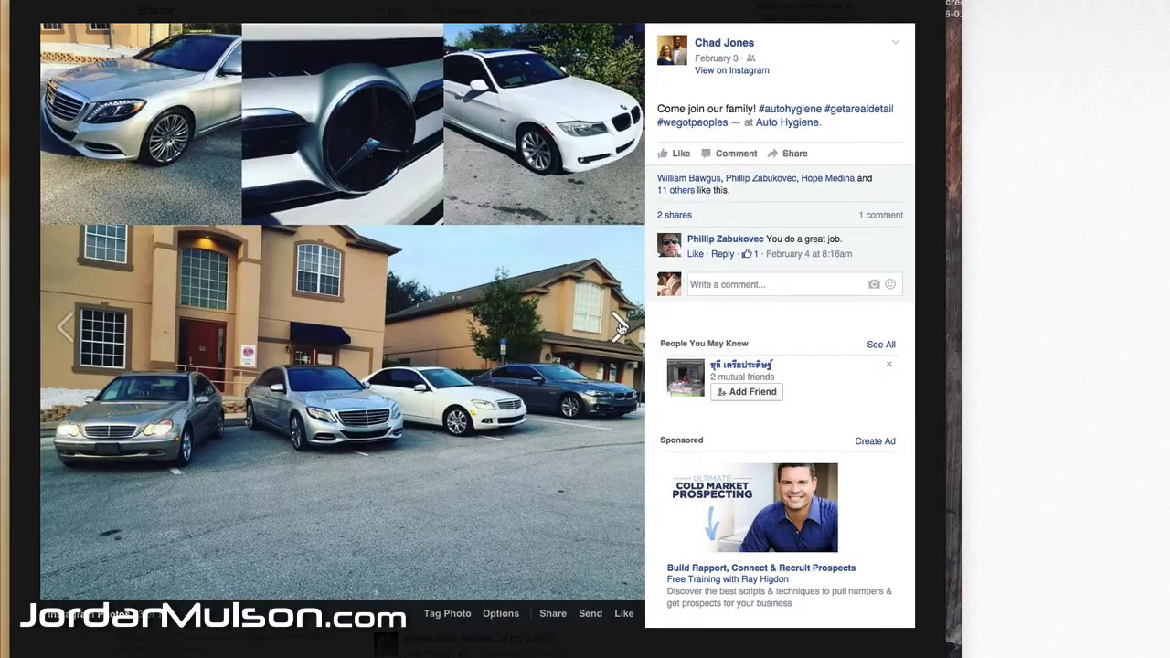
{"action": "left_click", "coordinate": [620, 327]}
{"action": "left_click", "coordinate": [619, 328]}
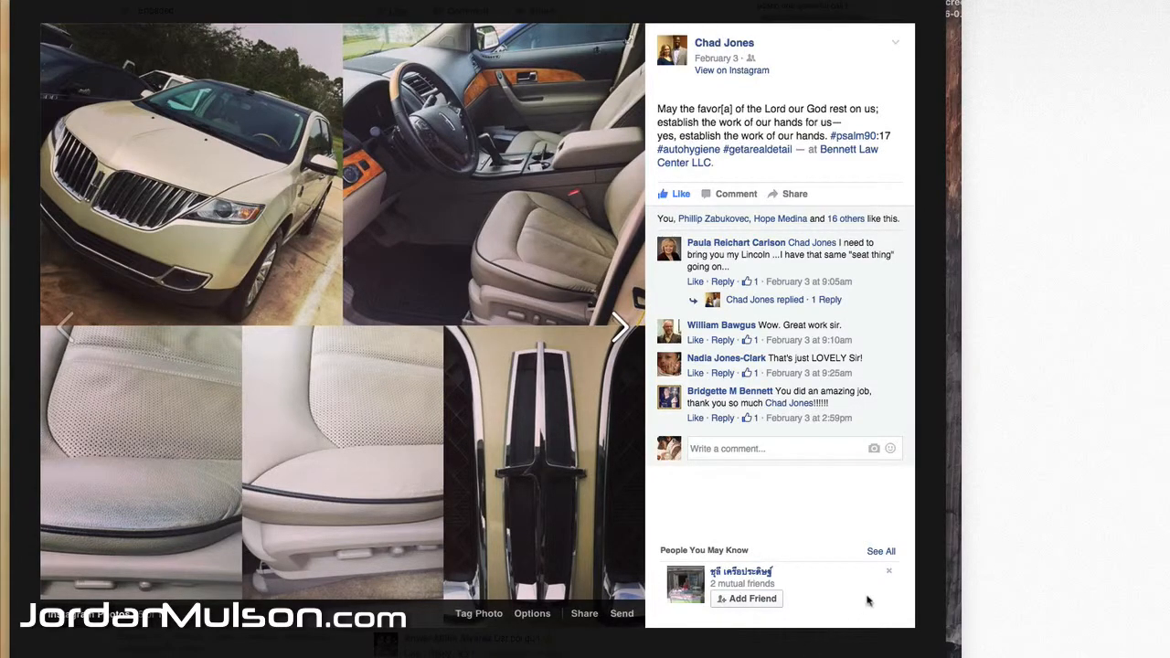
Step: Dismiss the friend suggestion beside the collage and view the options available for the photo
{"action": "left_click", "coordinate": [889, 571]}
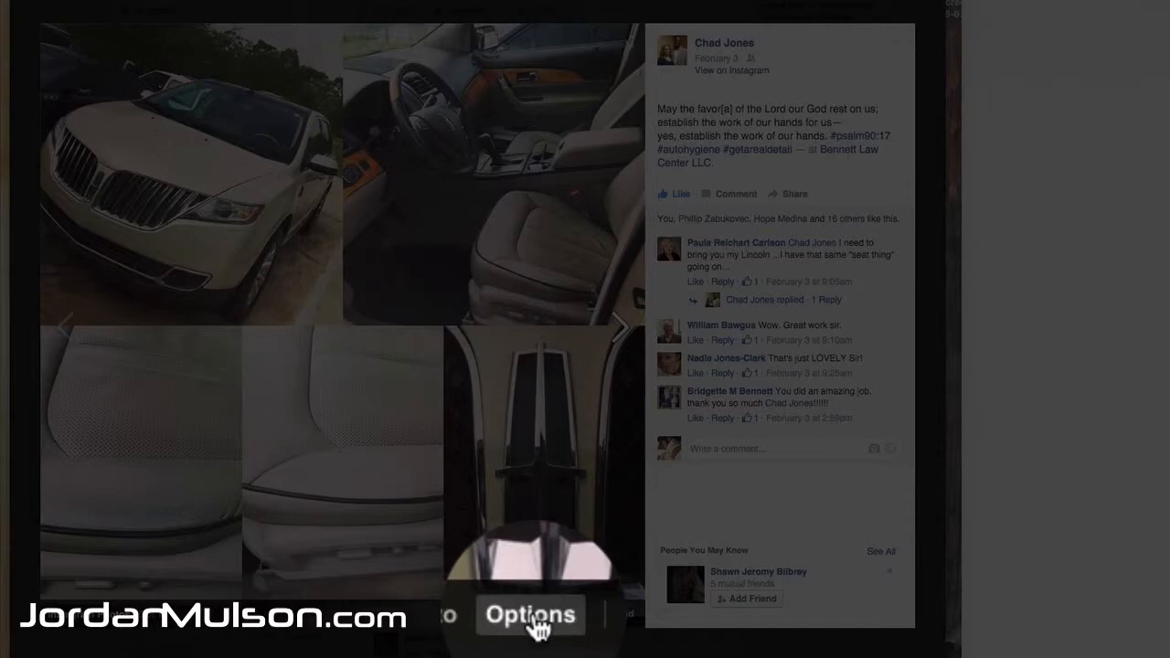
{"action": "left_click", "coordinate": [538, 627]}
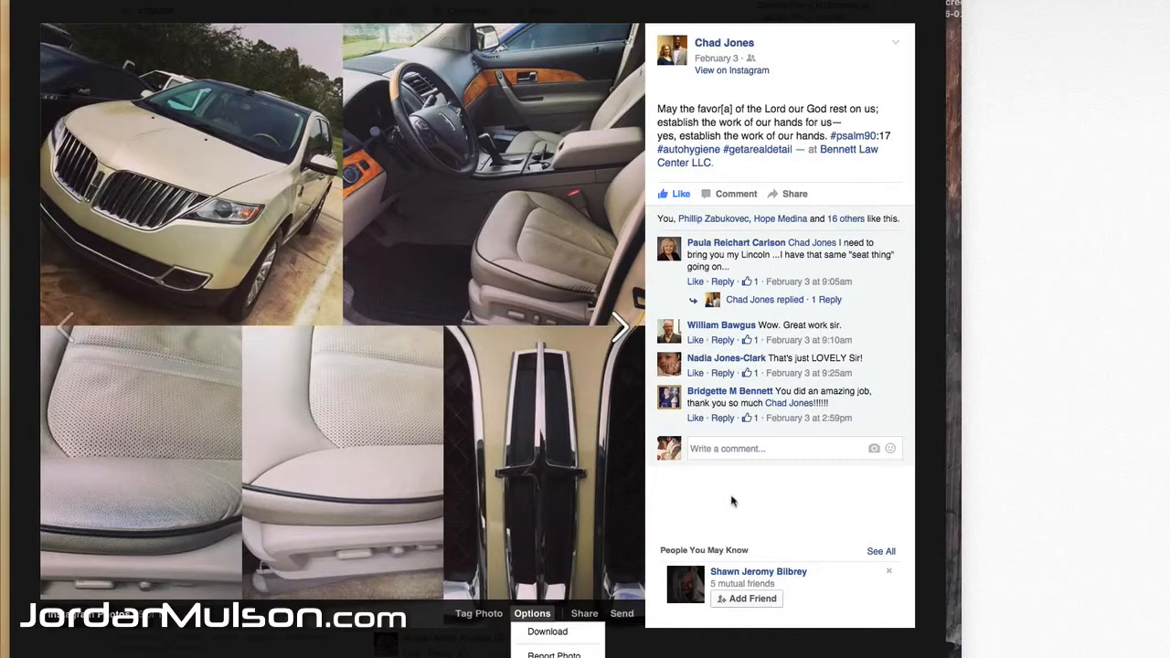
{"action": "left_click", "coordinate": [732, 499]}
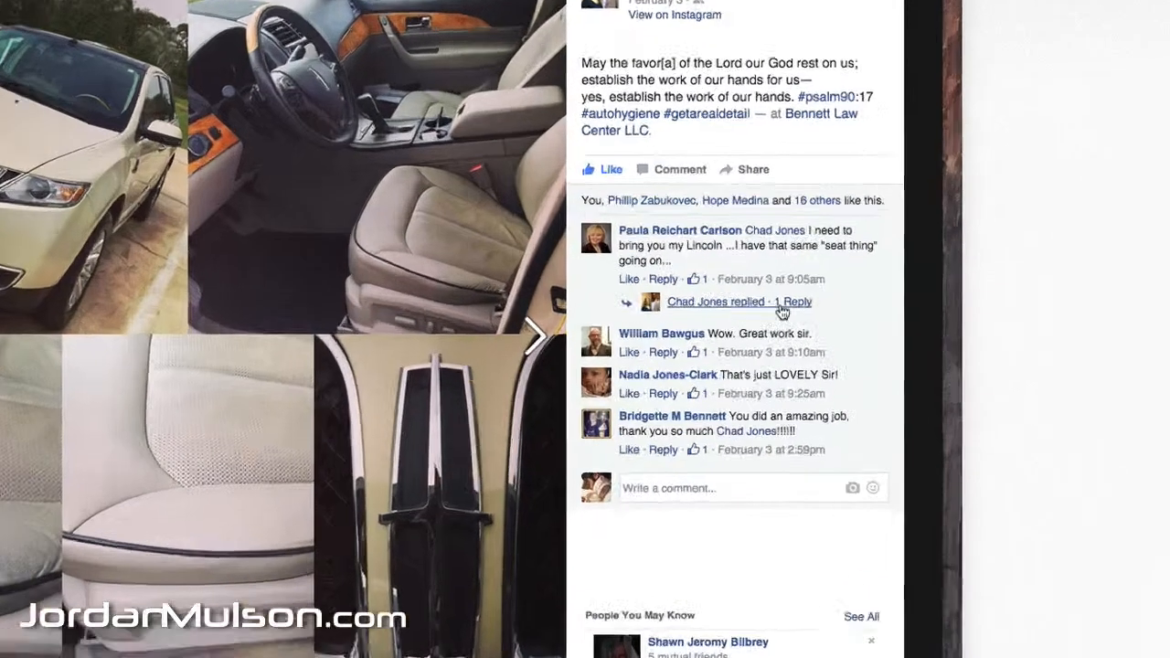
Step: Expand the reply under the first comment and capture the collage with its comments as a screenshot
{"action": "left_click", "coordinate": [775, 300]}
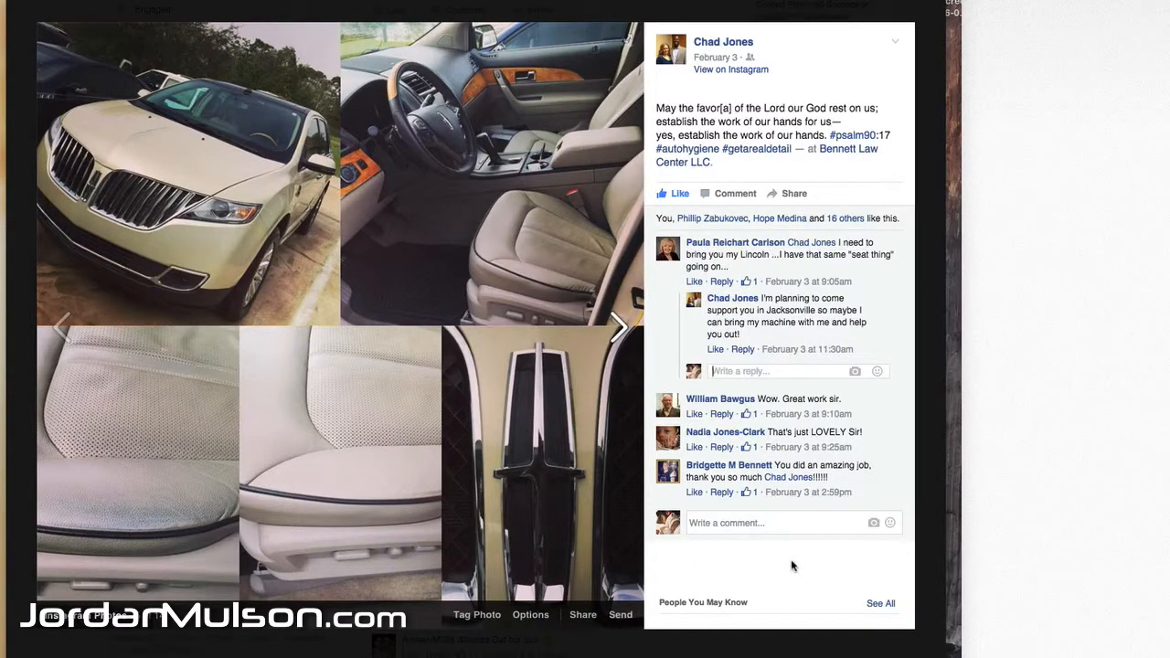
{"action": "key", "text": "super+shift+4"}
{"action": "left_click_drag", "start_coordinate": [908, 625], "coordinate": [36, 21]}
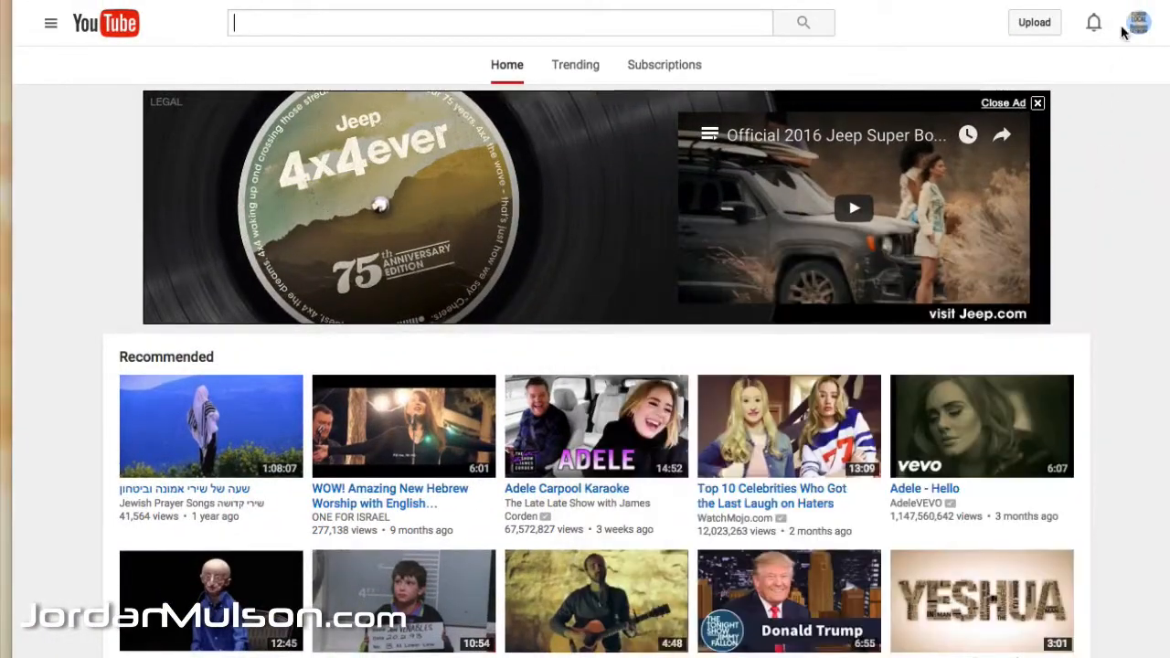
Step: Switch to YouTube and open the Video Editor from Creator Studio
{"action": "left_click", "coordinate": [1136, 25]}
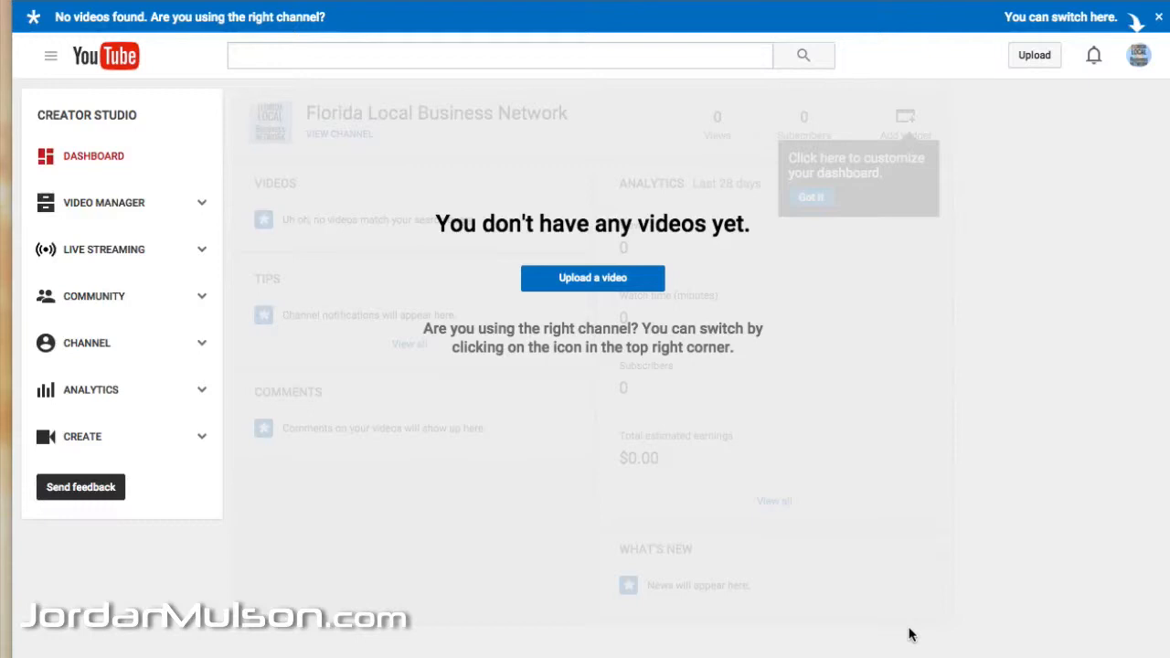
{"action": "left_click", "coordinate": [201, 438]}
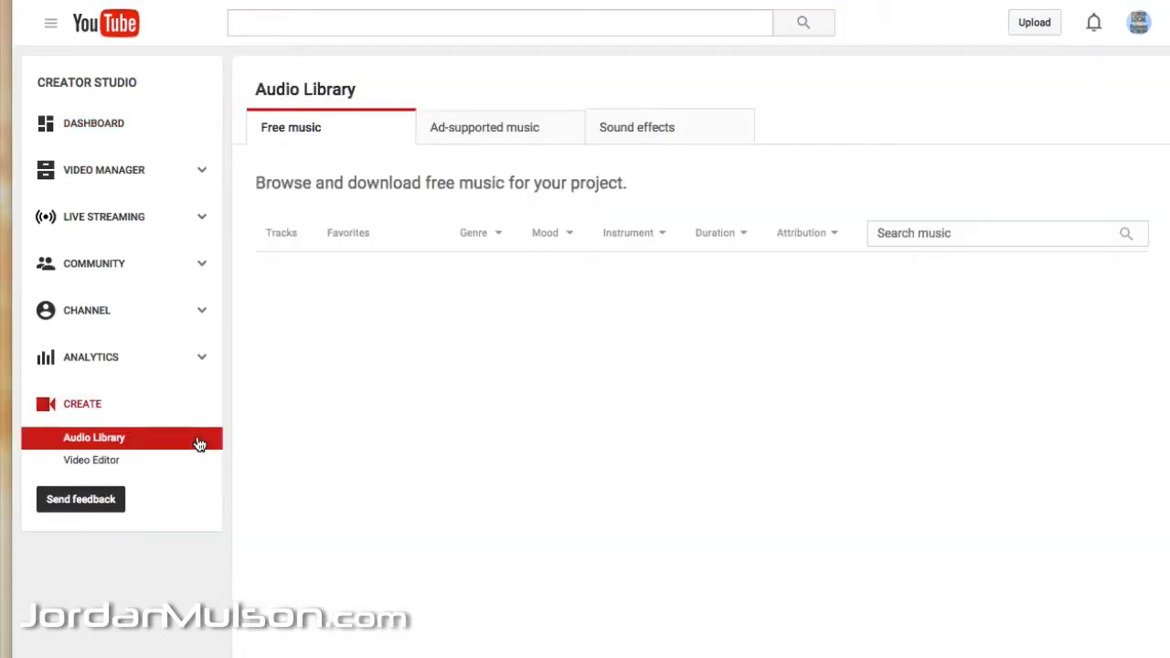
{"action": "left_click", "coordinate": [84, 462]}
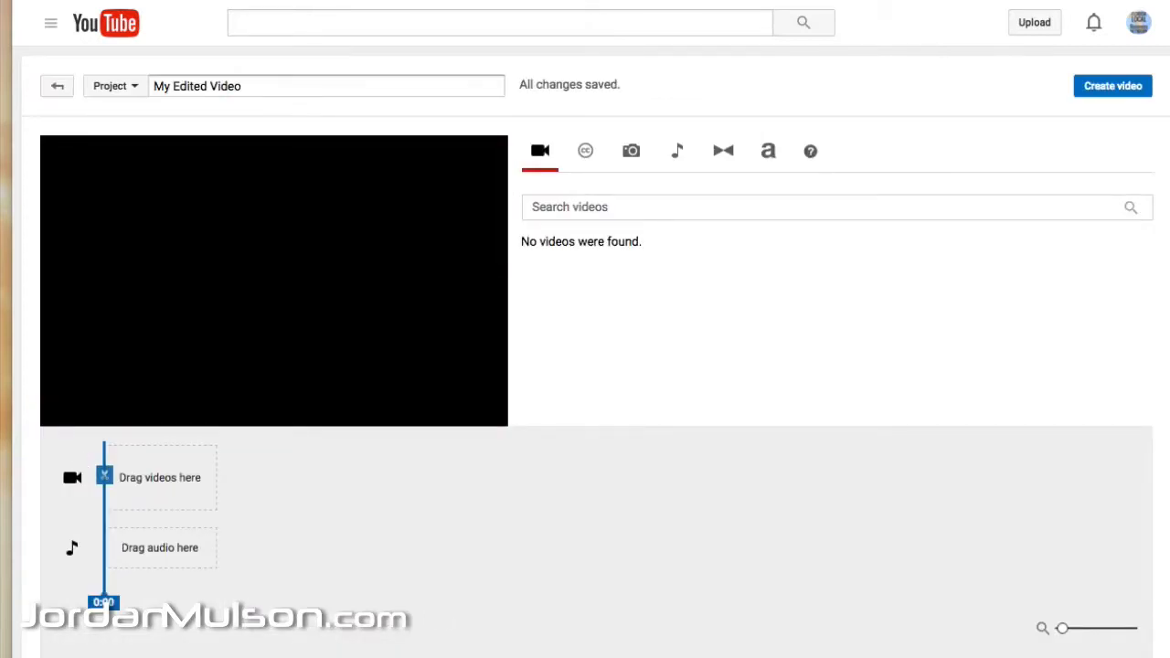
Step: Rename the video project to the client's first name followed by "Example"
{"action": "left_click", "coordinate": [151, 87]}
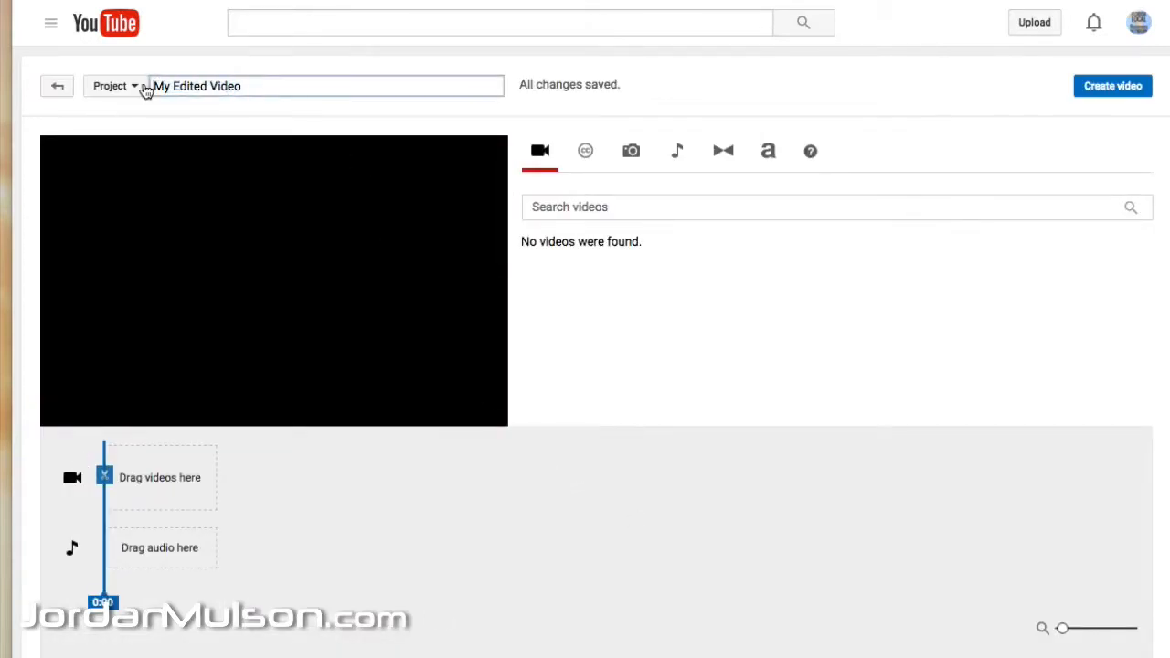
{"action": "left_click_drag", "start_coordinate": [145, 90], "coordinate": [249, 87]}
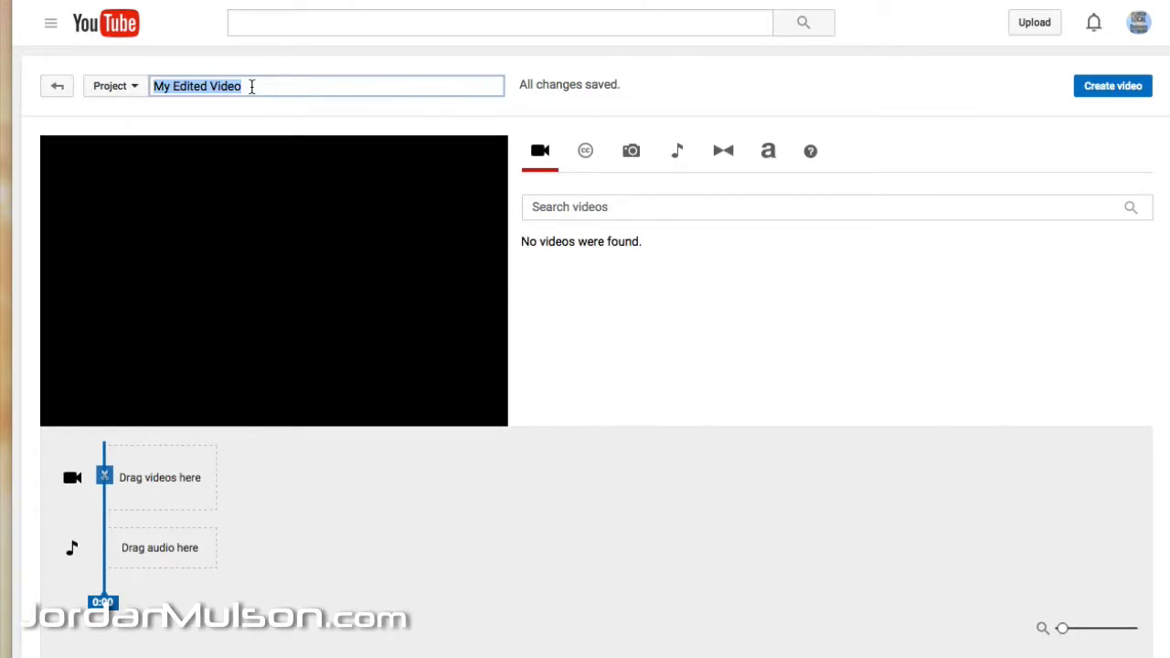
{"action": "type", "text": "Chad Ex"}
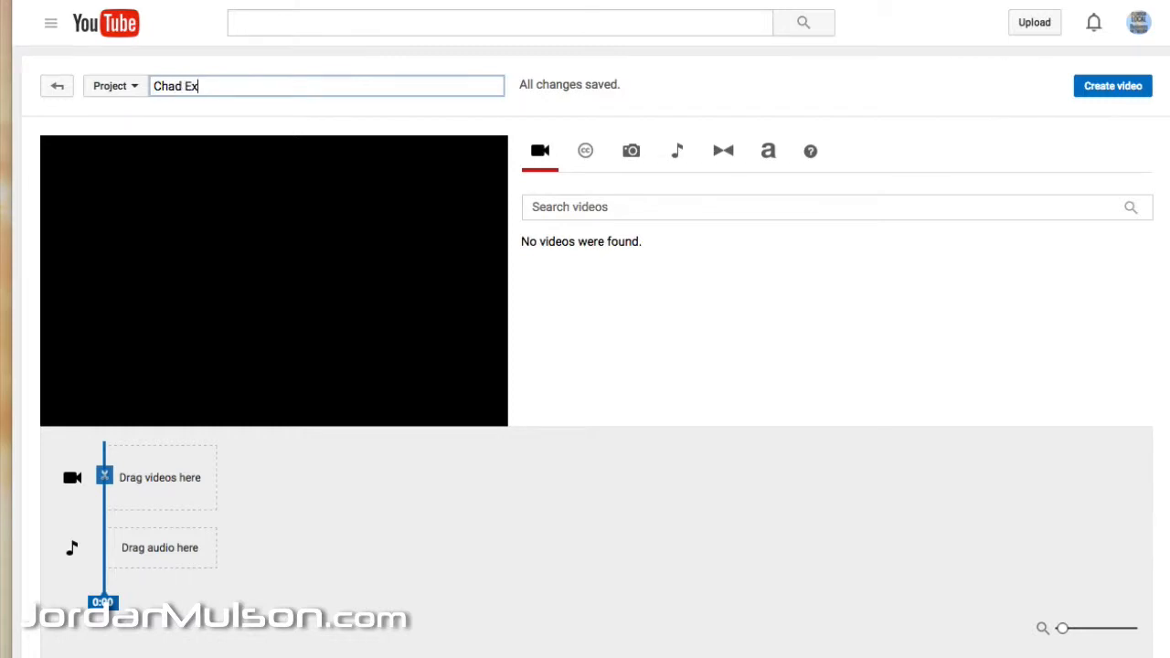
{"action": "type", "text": "ample"}
Step: Start adding photos to the project and choose to upload new ones, keeping the album name February 10, 2016
{"action": "left_click", "coordinate": [681, 146]}
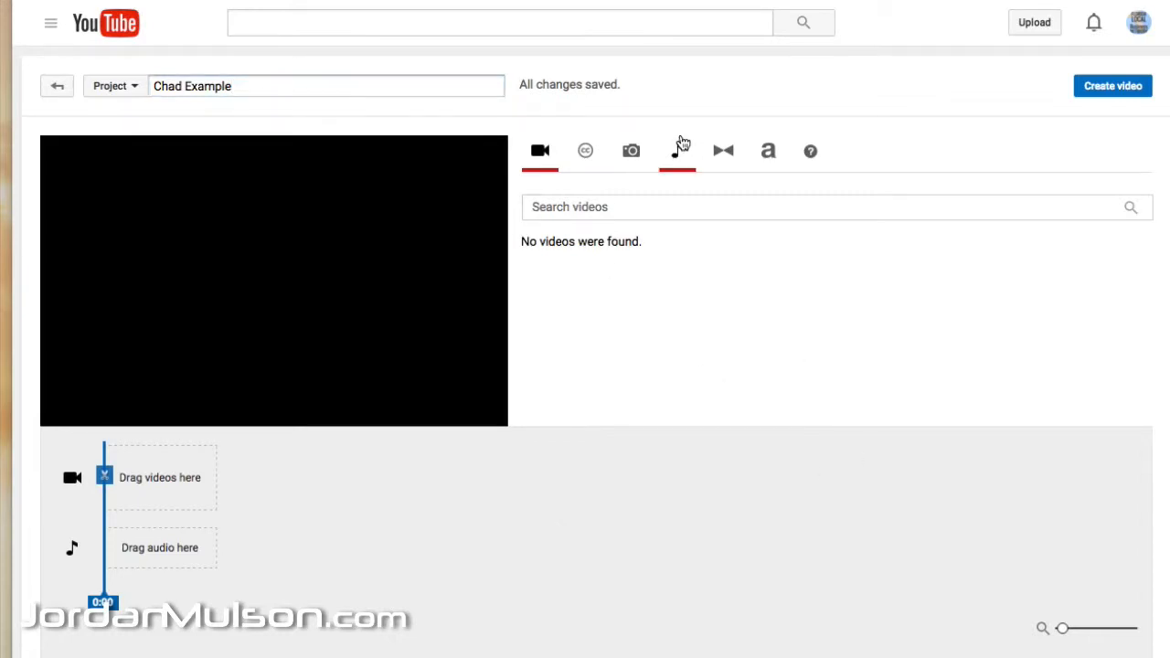
{"action": "left_click", "coordinate": [635, 152]}
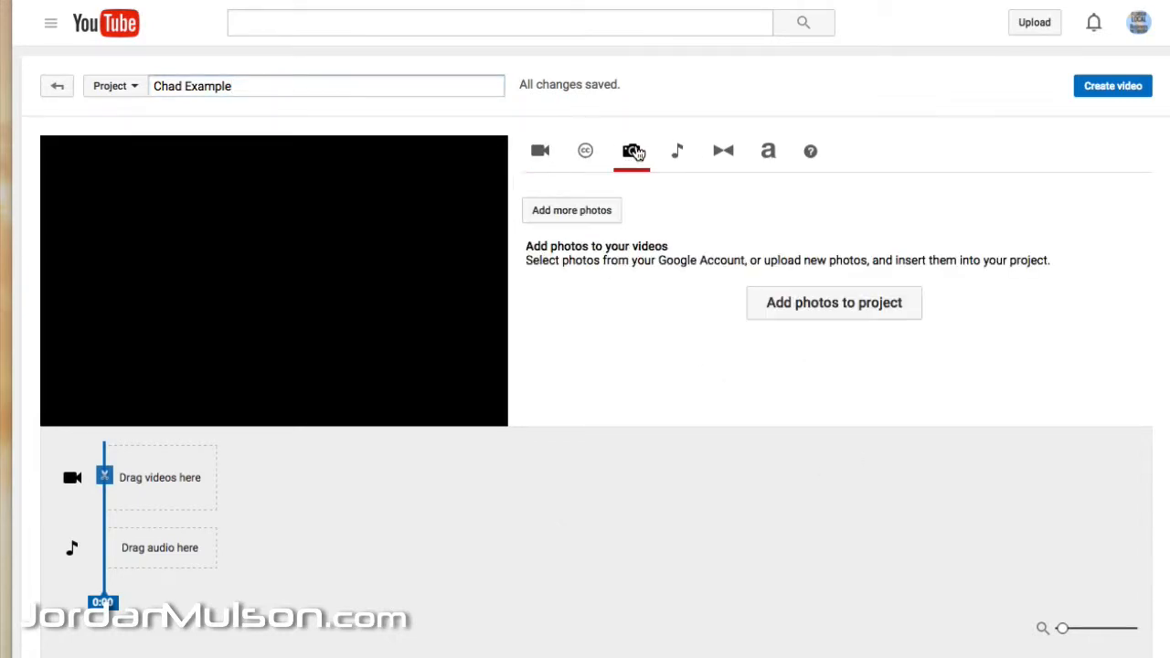
{"action": "left_click", "coordinate": [845, 305]}
{"action": "scroll", "coordinate": [844, 302], "scroll_direction": "down", "scroll_amount": 4}
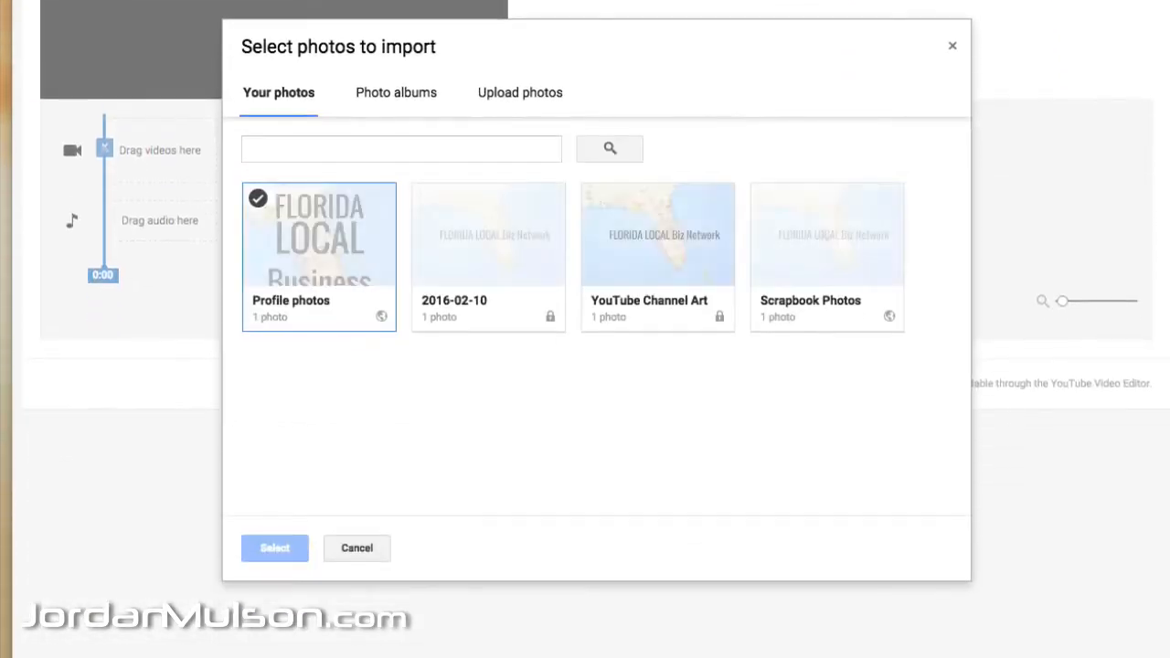
{"action": "left_click", "coordinate": [489, 102]}
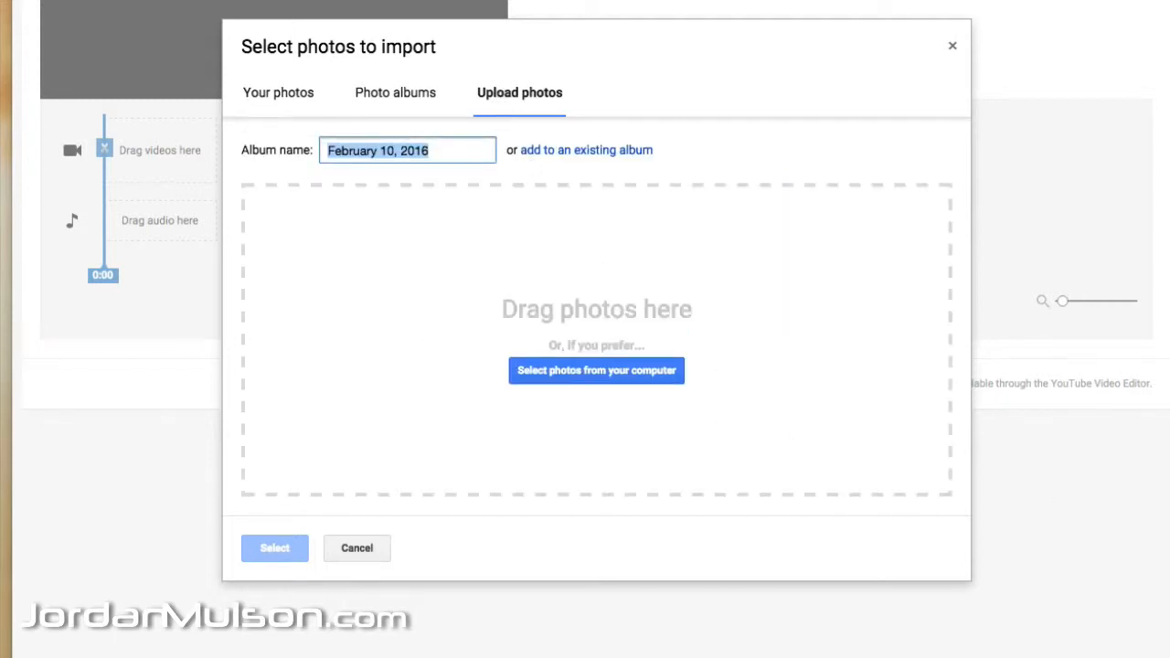
{"action": "left_click", "coordinate": [1015, 468]}
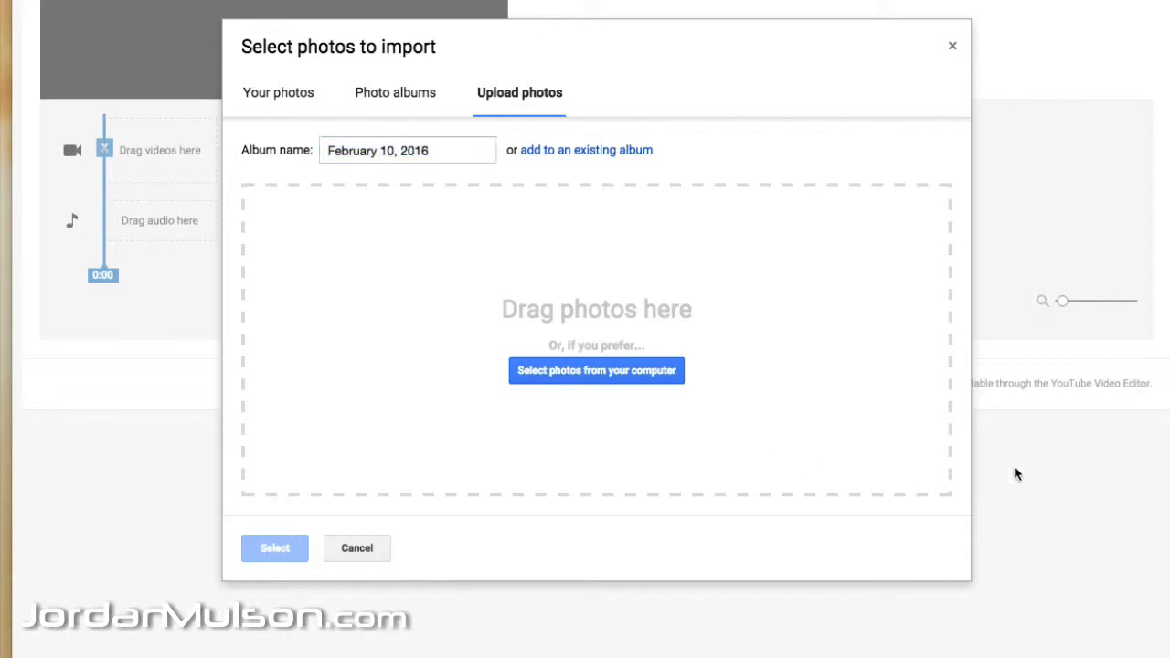
Step: Upload the captured screenshot of the car collage from the computer into the project's photos
{"action": "left_click", "coordinate": [588, 379]}
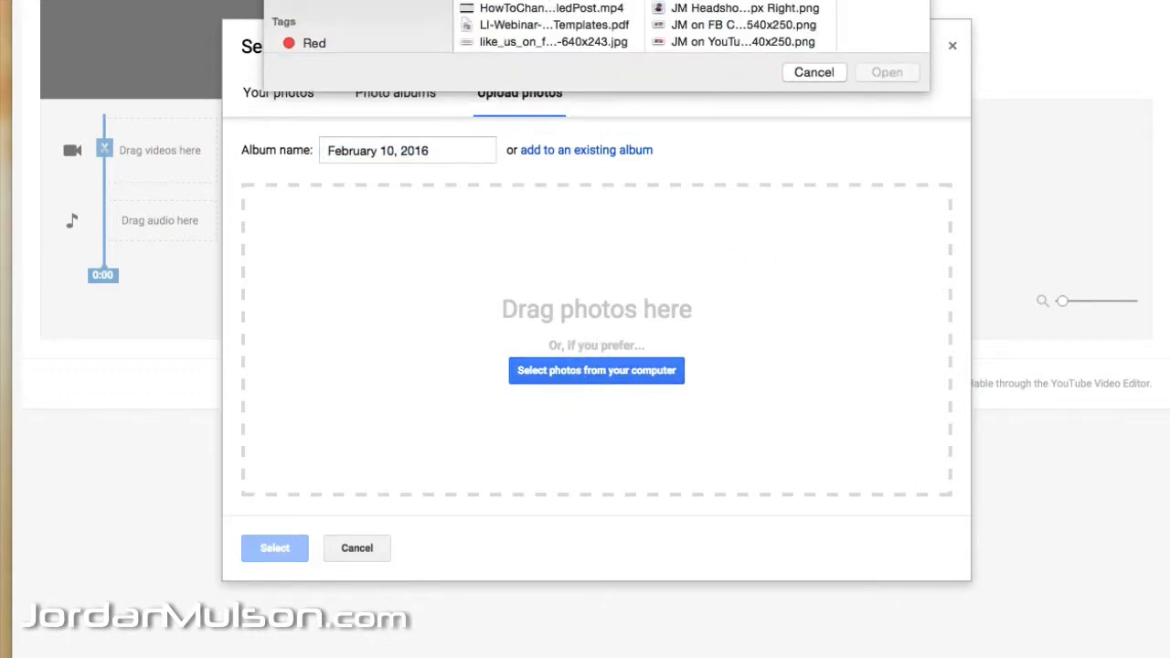
{"action": "scroll", "coordinate": [549, 26], "scroll_direction": "down", "scroll_amount": 15}
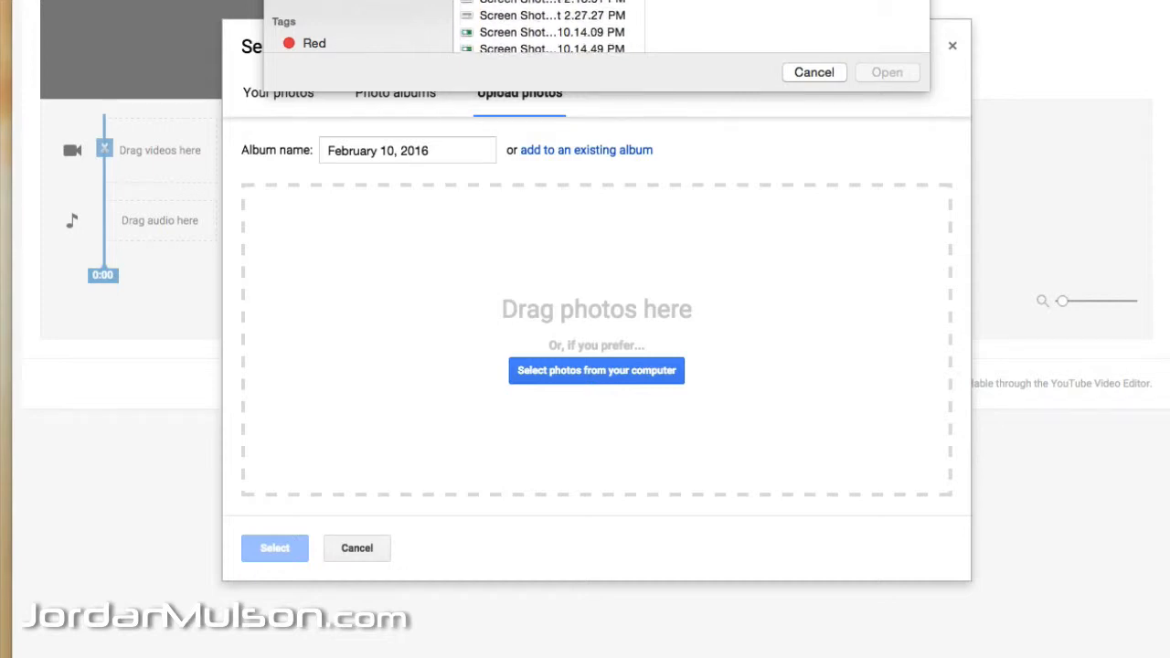
{"action": "scroll", "coordinate": [549, 25], "scroll_direction": "down", "scroll_amount": 10}
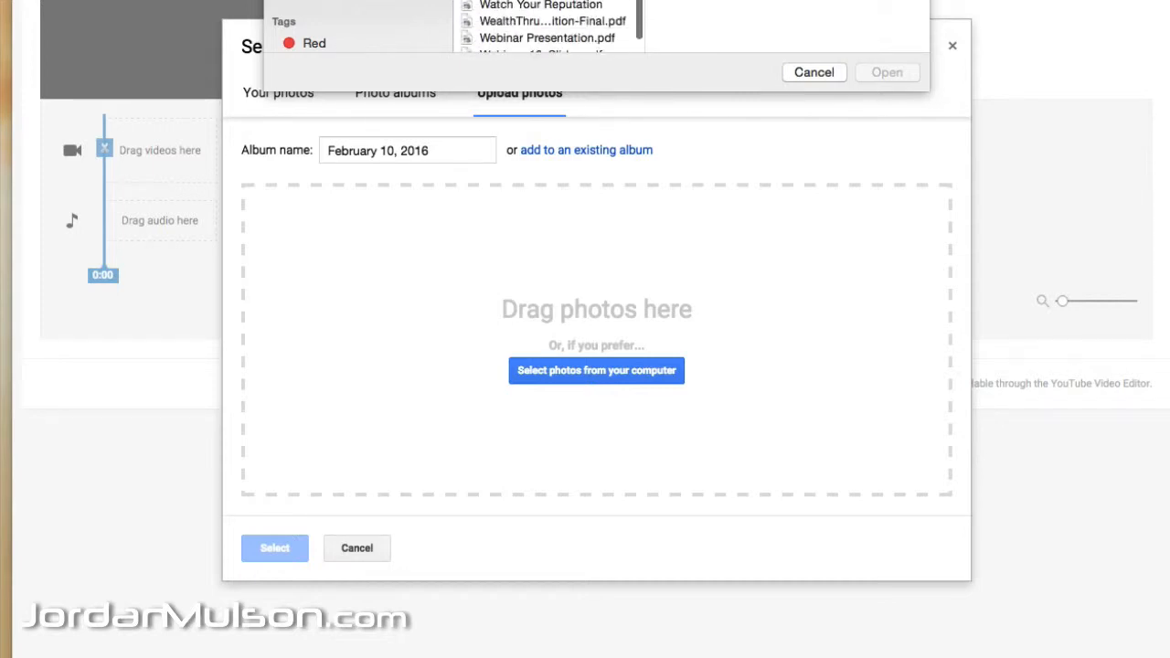
{"action": "left_click", "coordinate": [548, 2]}
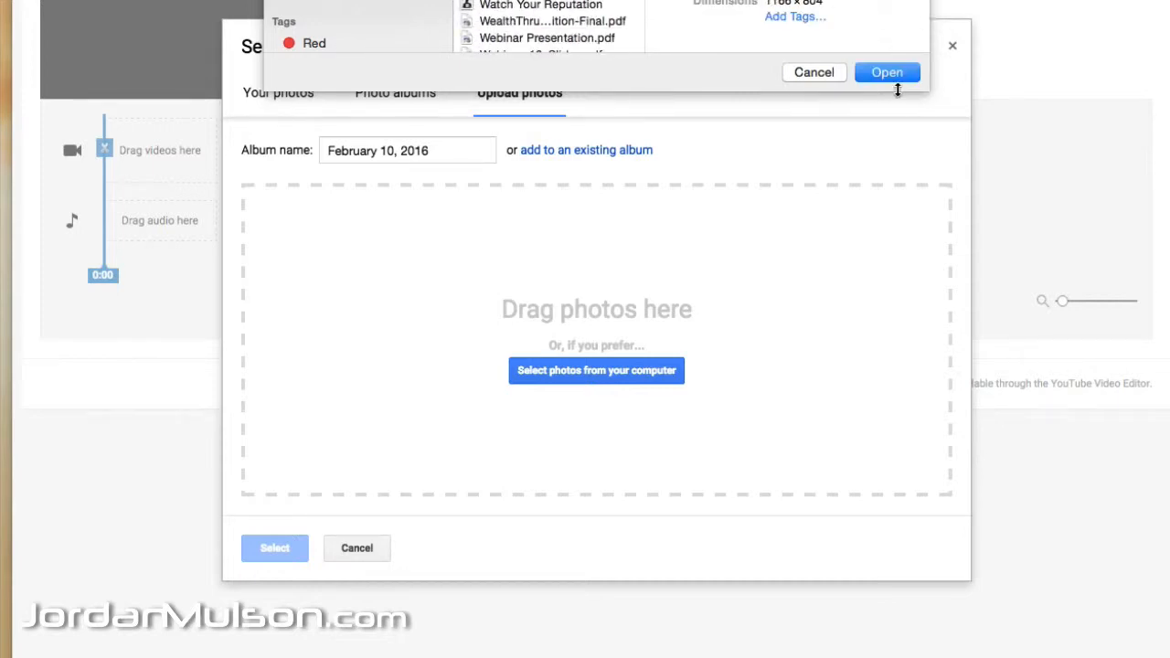
{"action": "left_click", "coordinate": [882, 73]}
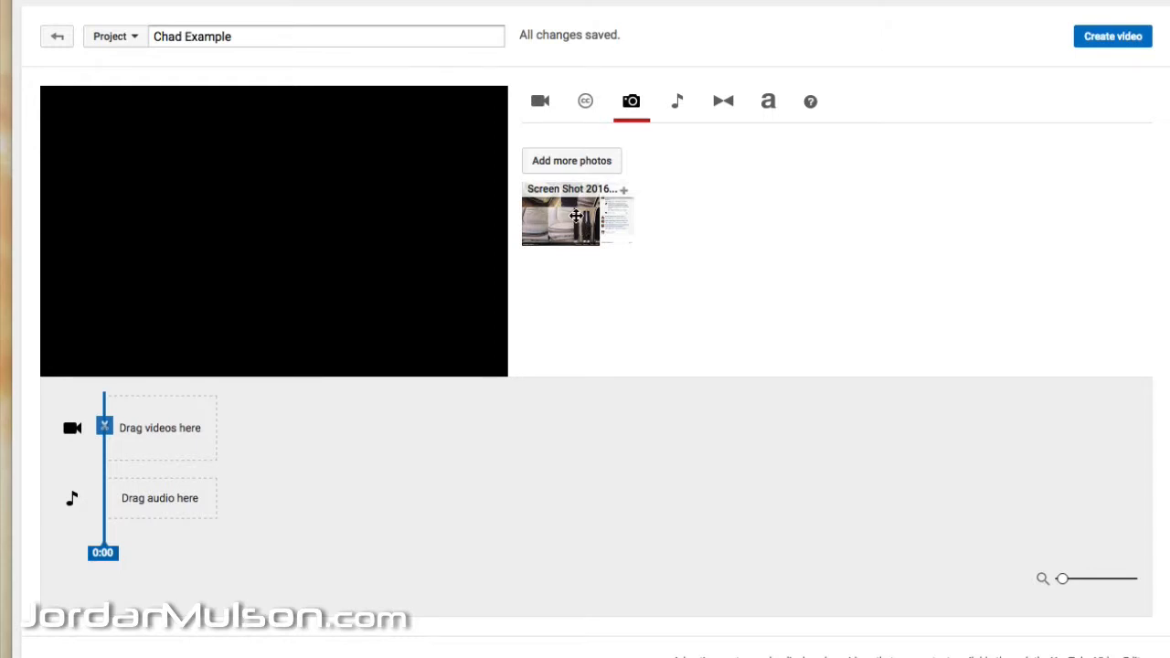
Step: Place the uploaded screenshot on the timeline's video track and replay the preview
{"action": "left_click_drag", "start_coordinate": [580, 219], "coordinate": [326, 400]}
{"action": "left_click_drag", "start_coordinate": [141, 426], "coordinate": [144, 426]}
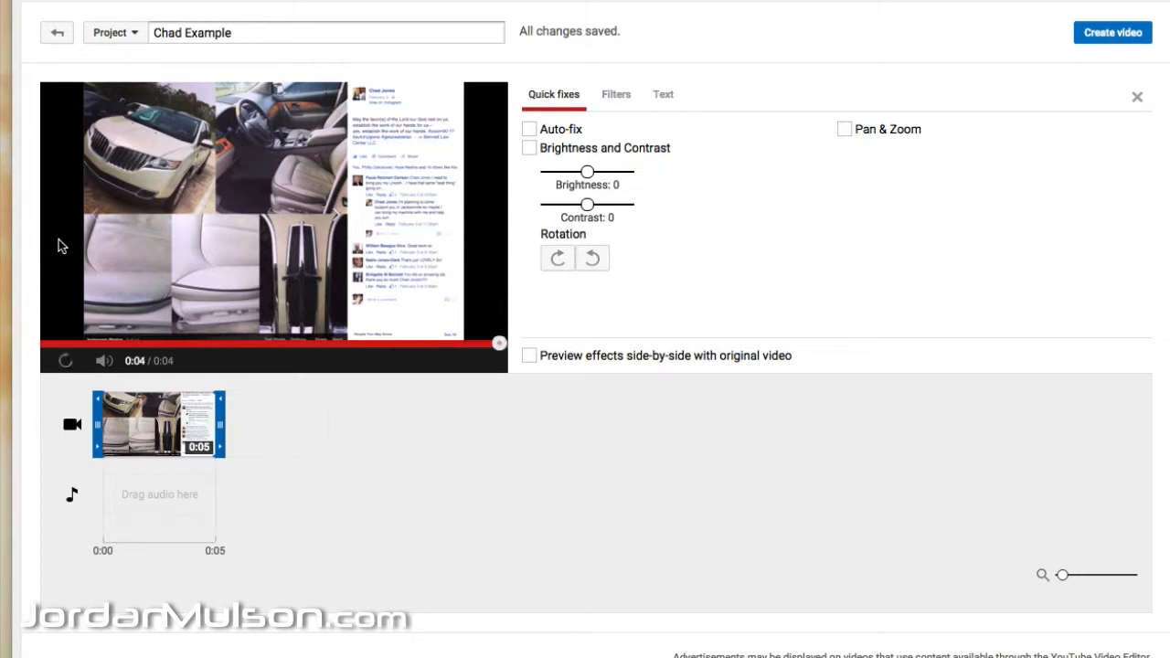
{"action": "left_click", "coordinate": [596, 517]}
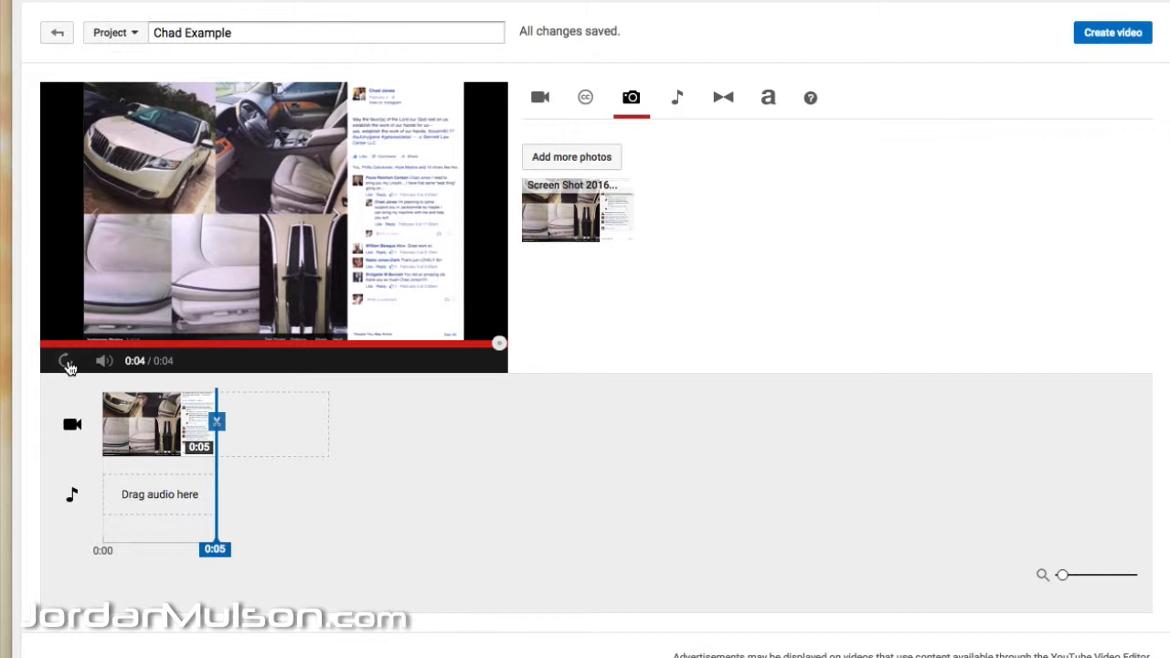
{"action": "left_click", "coordinate": [69, 366]}
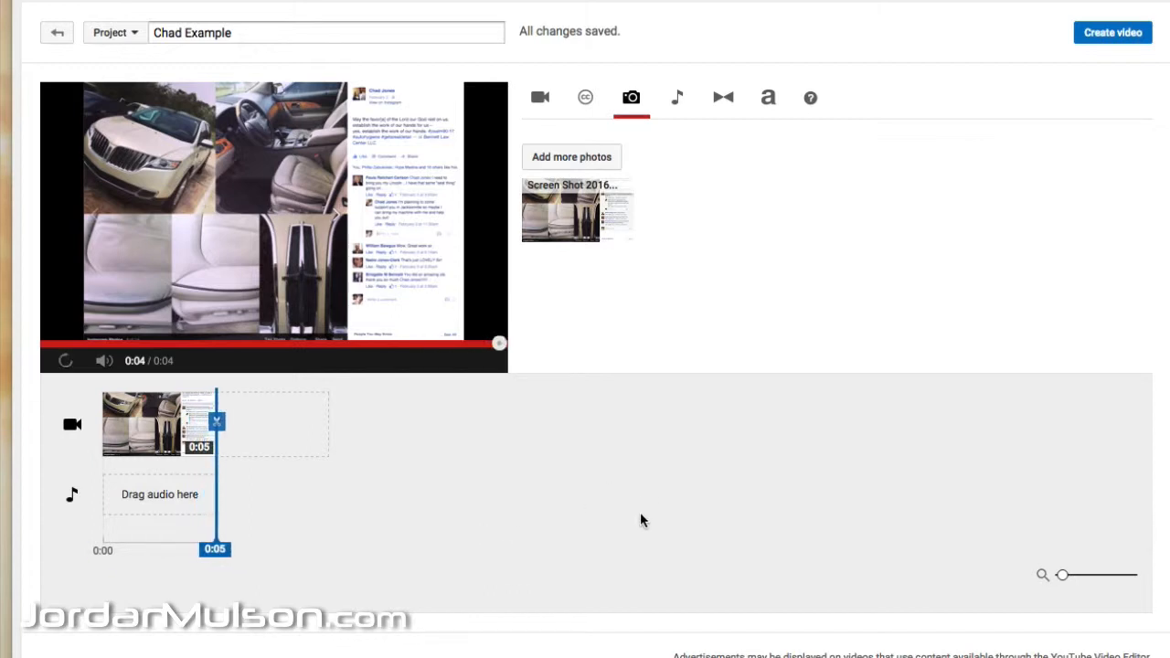
Step: Extend the screenshot clip's duration to 15 seconds and dismiss the error banner
{"action": "left_click", "coordinate": [205, 431]}
{"action": "left_click_drag", "start_coordinate": [221, 425], "coordinate": [314, 426]}
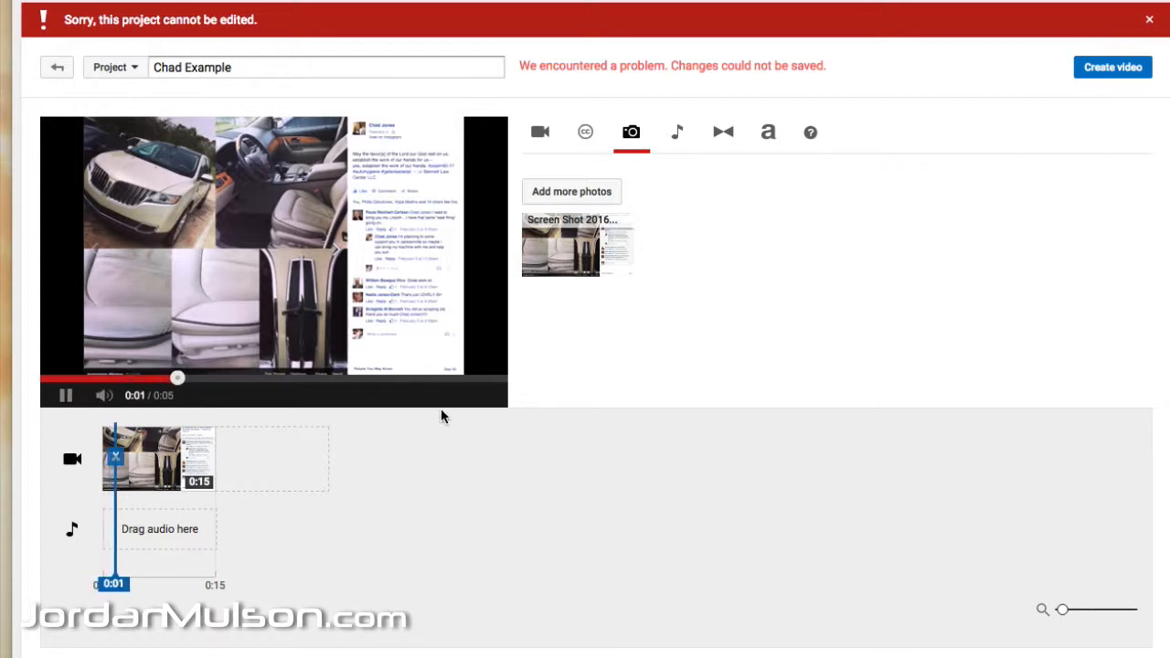
{"action": "left_click", "coordinate": [1148, 20]}
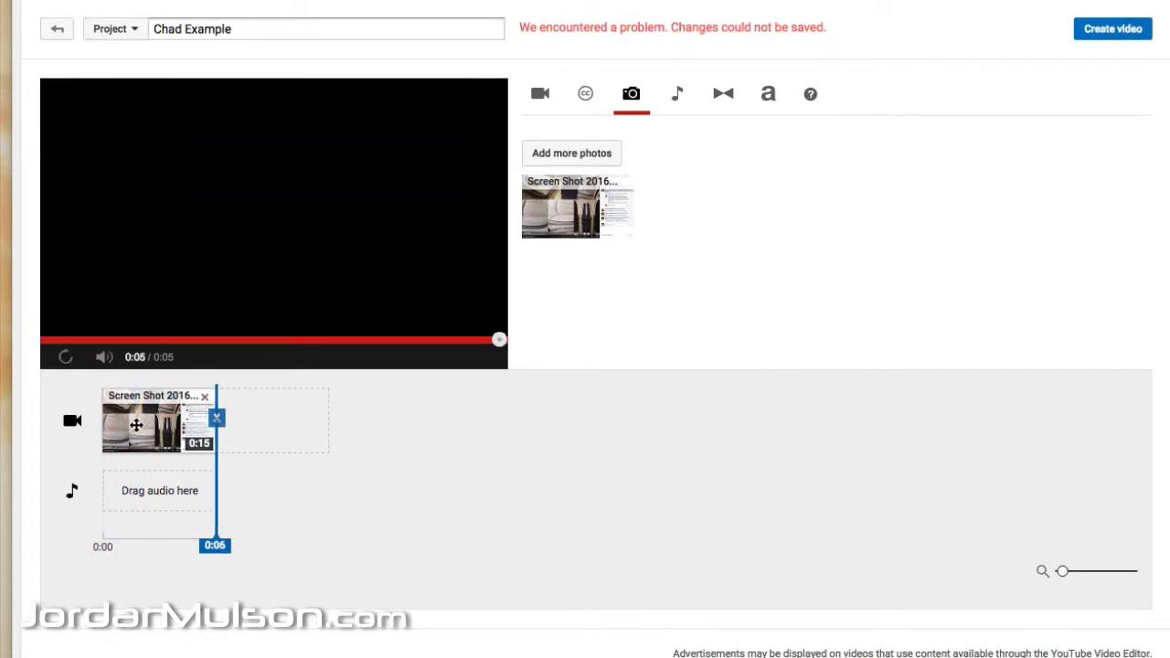
Step: Set the screenshot clip's duration on the timeline to 20 seconds and leave its clip settings
{"action": "left_click", "coordinate": [139, 423]}
{"action": "left_click_drag", "start_coordinate": [219, 418], "coordinate": [266, 418]}
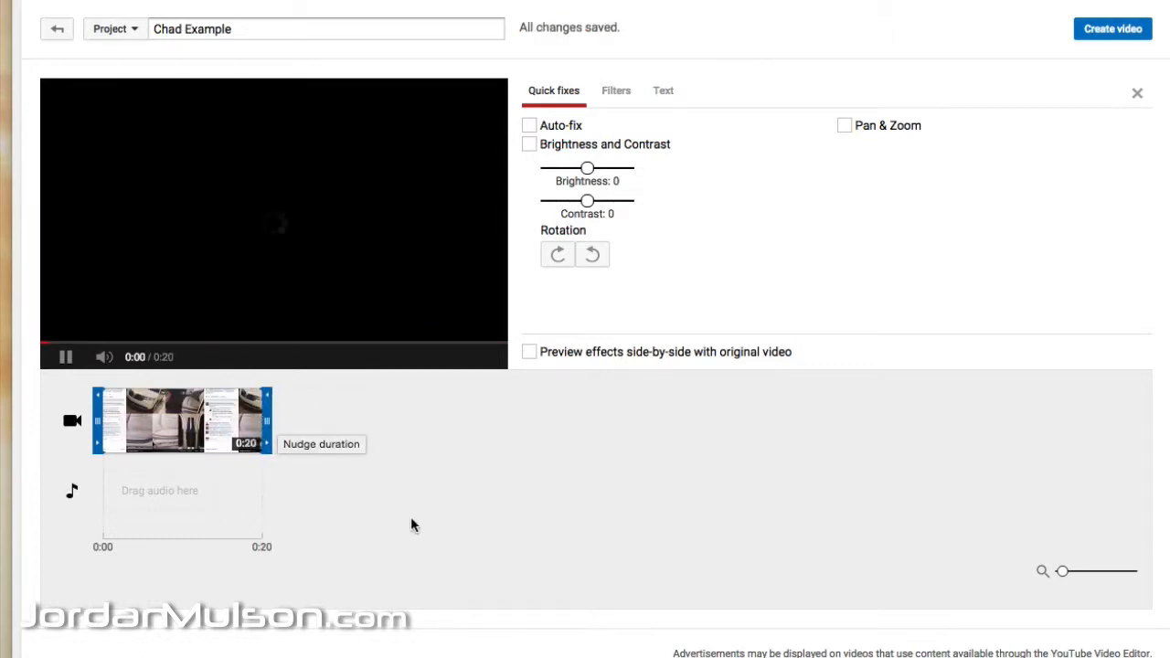
{"action": "left_click", "coordinate": [460, 528]}
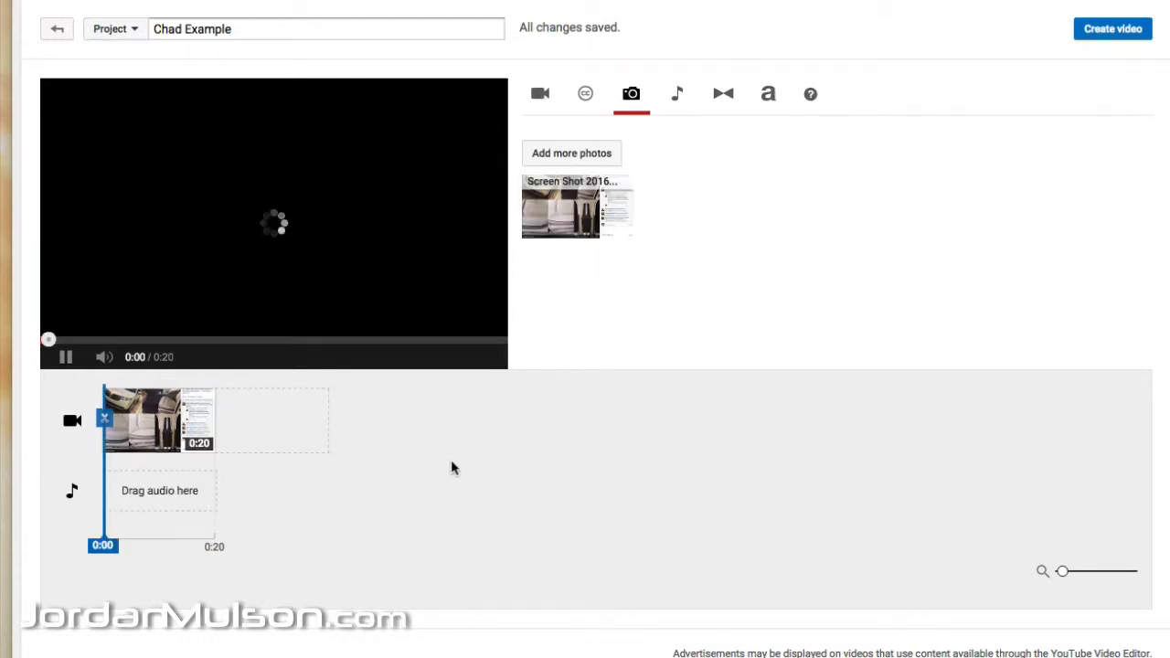
Step: Add the "How it Began" audio track by Silent Partner to the timeline and pause the preview
{"action": "left_click", "coordinate": [680, 96]}
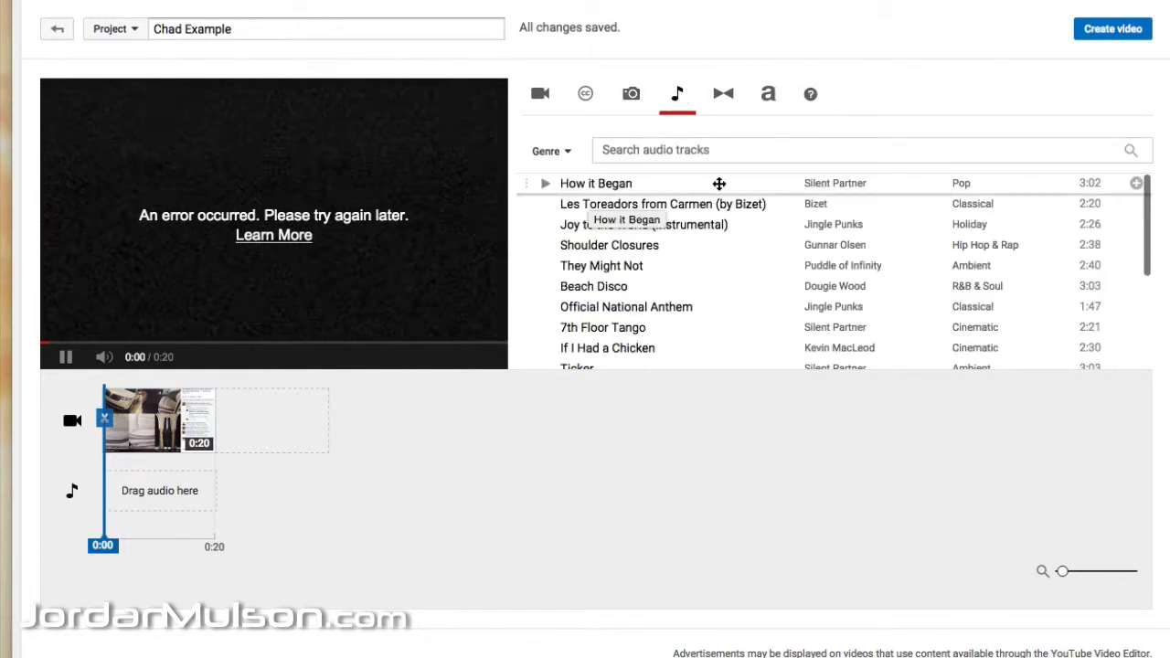
{"action": "left_click", "coordinate": [1137, 185]}
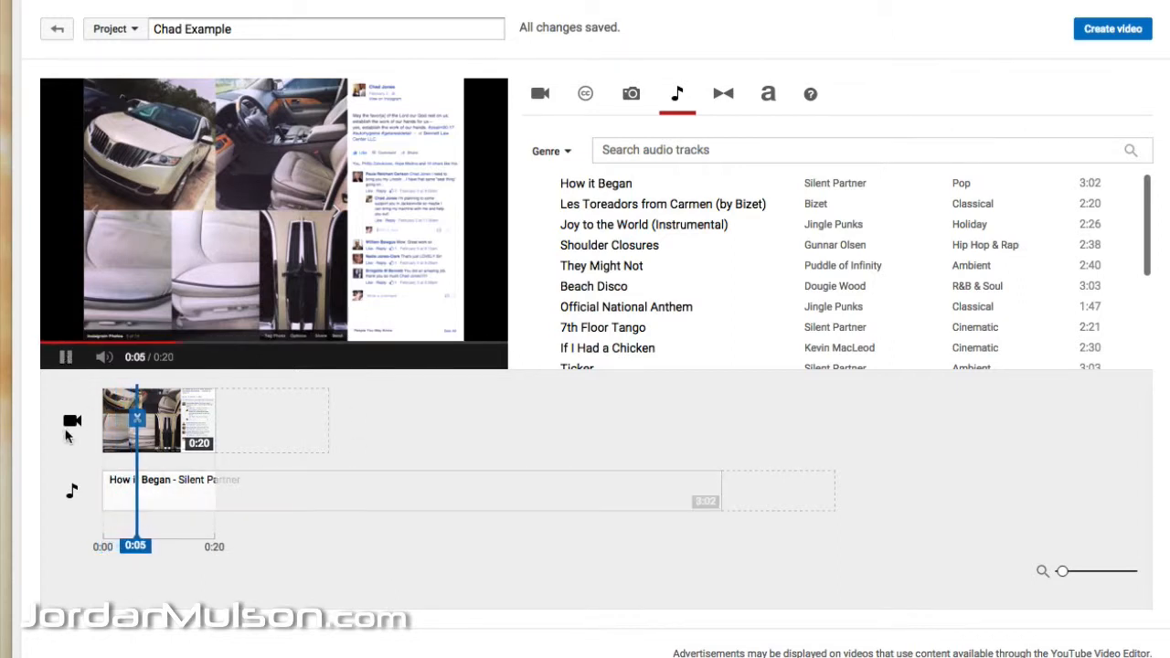
{"action": "left_click", "coordinate": [65, 358]}
Step: Lower the volume of the "How it Began" track to a little over half, close its settings and pause the preview
{"action": "left_click", "coordinate": [224, 504]}
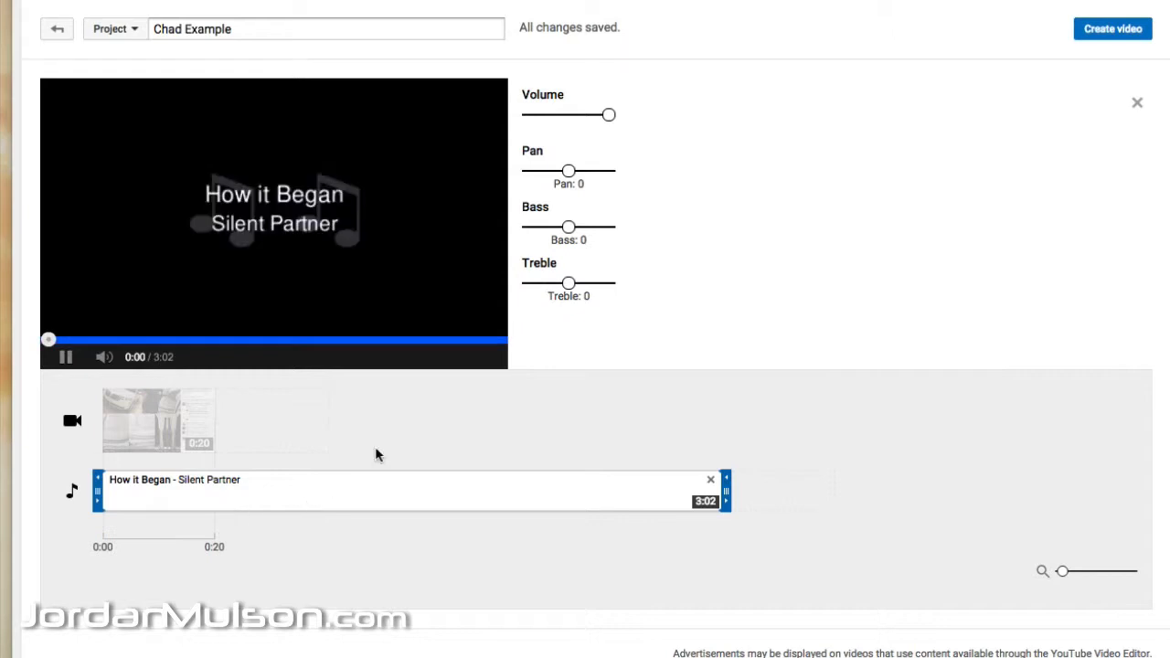
{"action": "left_click_drag", "start_coordinate": [602, 123], "coordinate": [577, 117]}
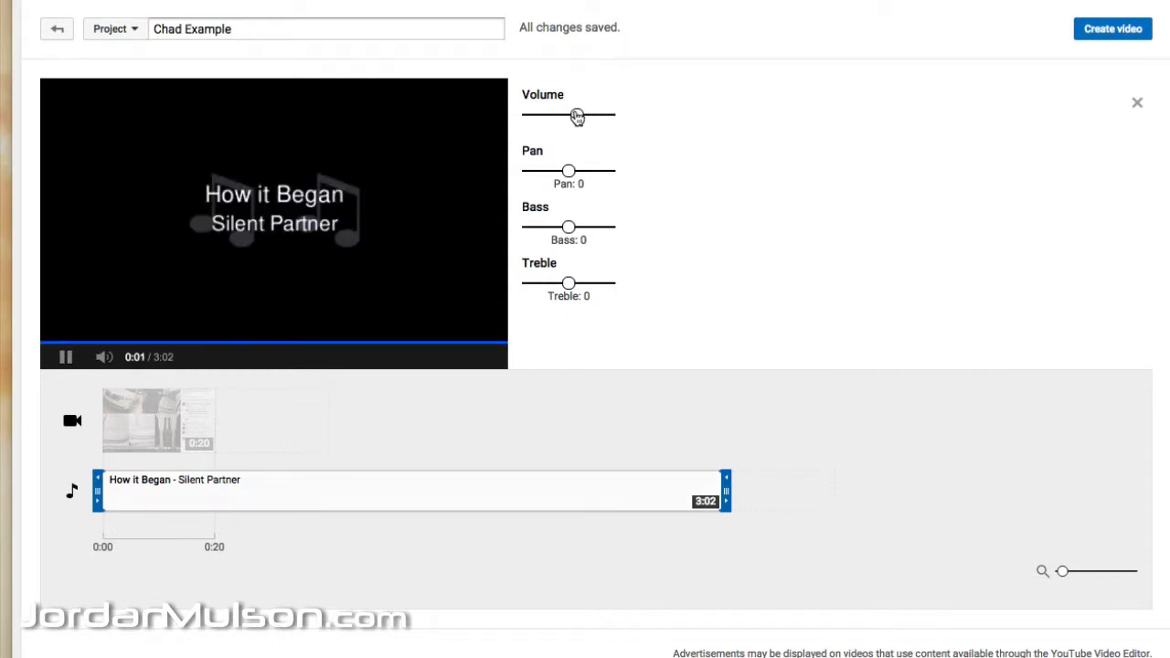
{"action": "left_click", "coordinate": [475, 400]}
{"action": "left_click_drag", "start_coordinate": [217, 441], "coordinate": [110, 426]}
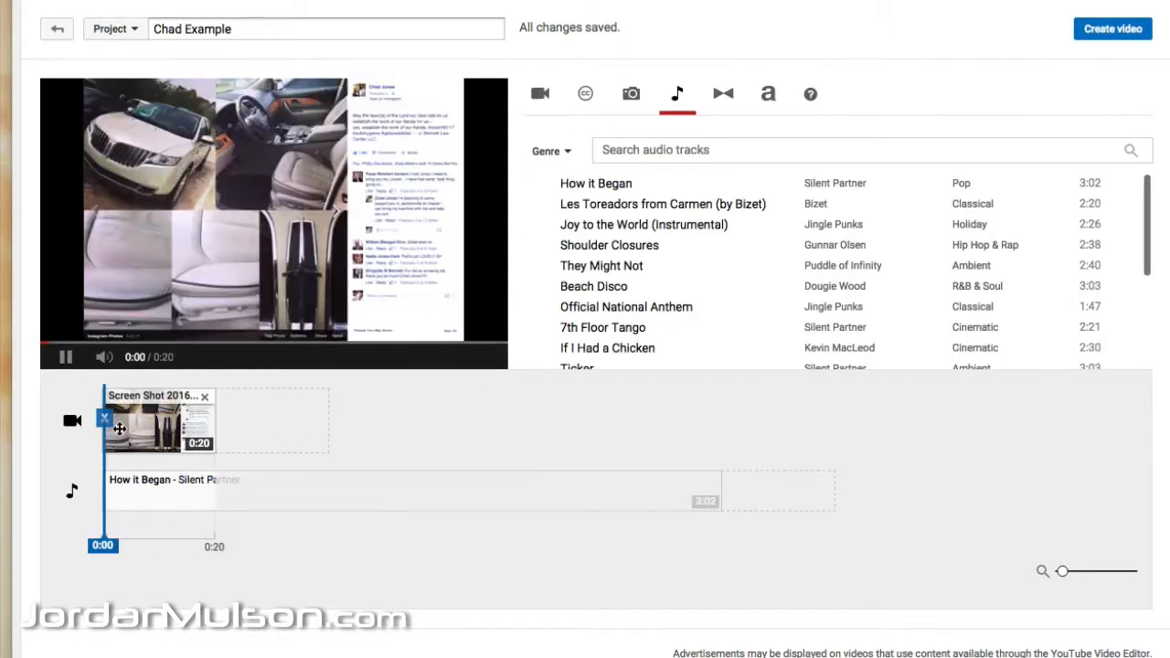
{"action": "left_click", "coordinate": [67, 358]}
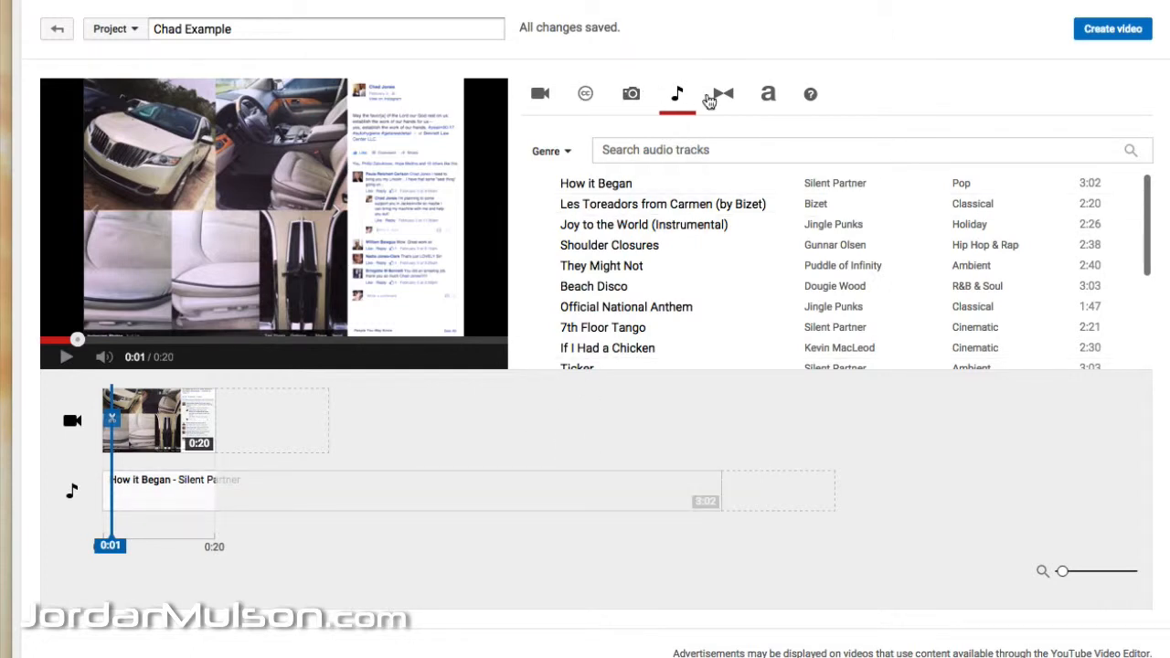
Step: Place a 5-second Centered title directly after the screenshot clip on the video track
{"action": "left_click", "coordinate": [751, 103]}
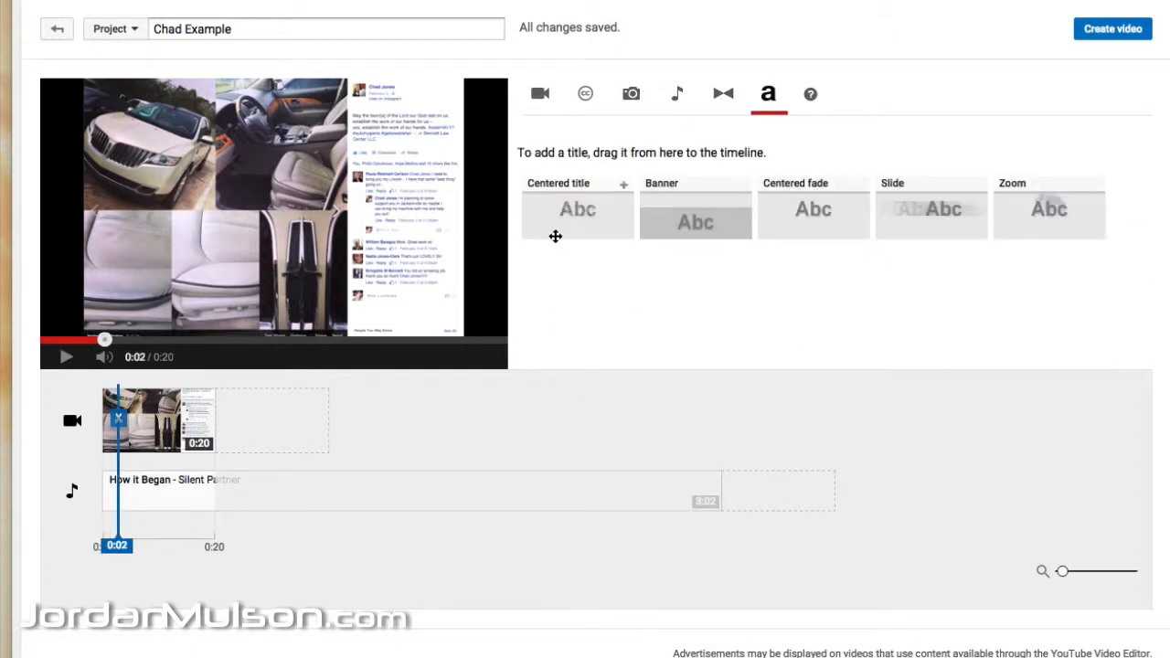
{"action": "left_click_drag", "start_coordinate": [553, 235], "coordinate": [364, 420]}
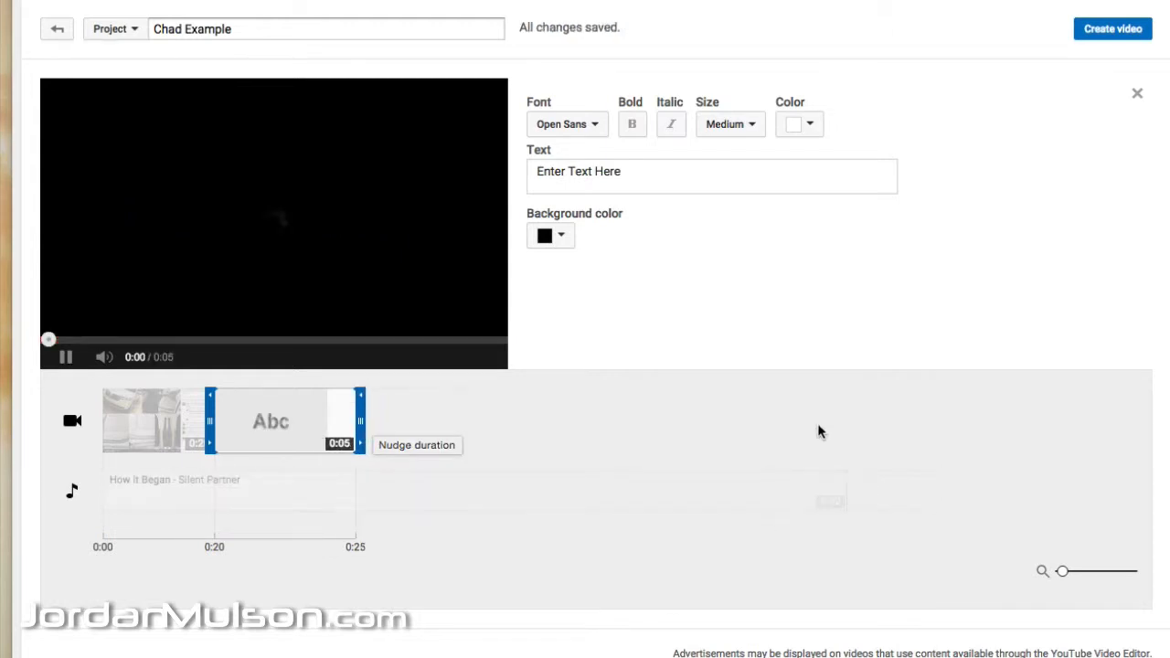
{"action": "left_click", "coordinate": [817, 431]}
{"action": "left_click", "coordinate": [267, 430]}
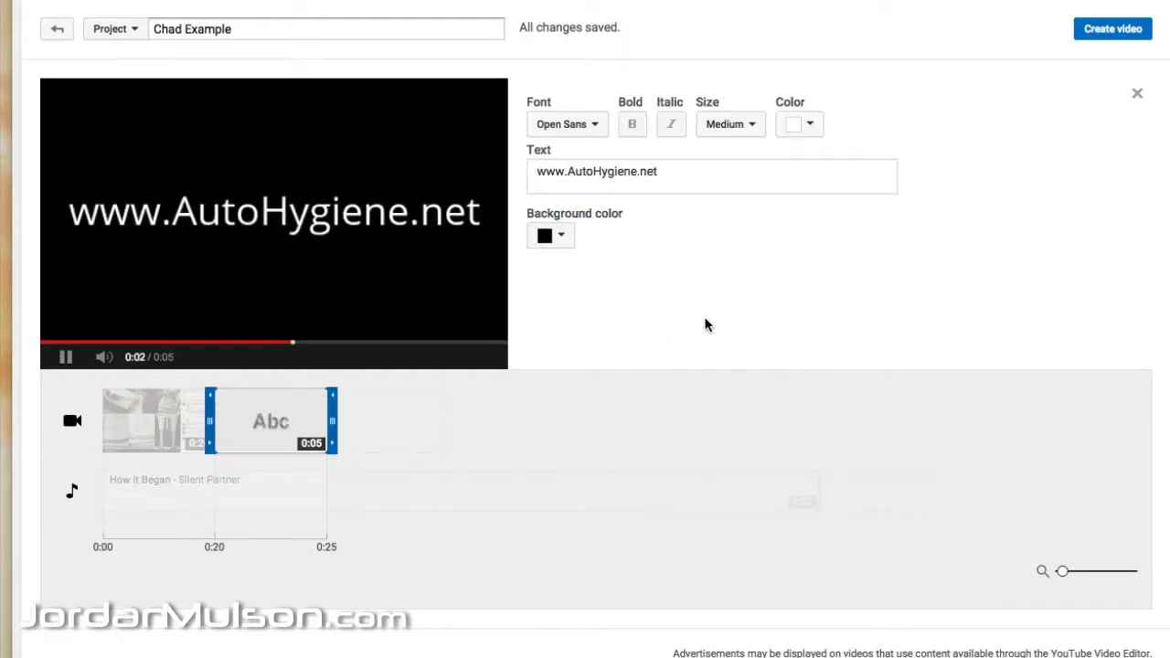
{"action": "left_click_drag", "start_coordinate": [671, 173], "coordinate": [496, 173]}
{"action": "left_click", "coordinate": [692, 179]}
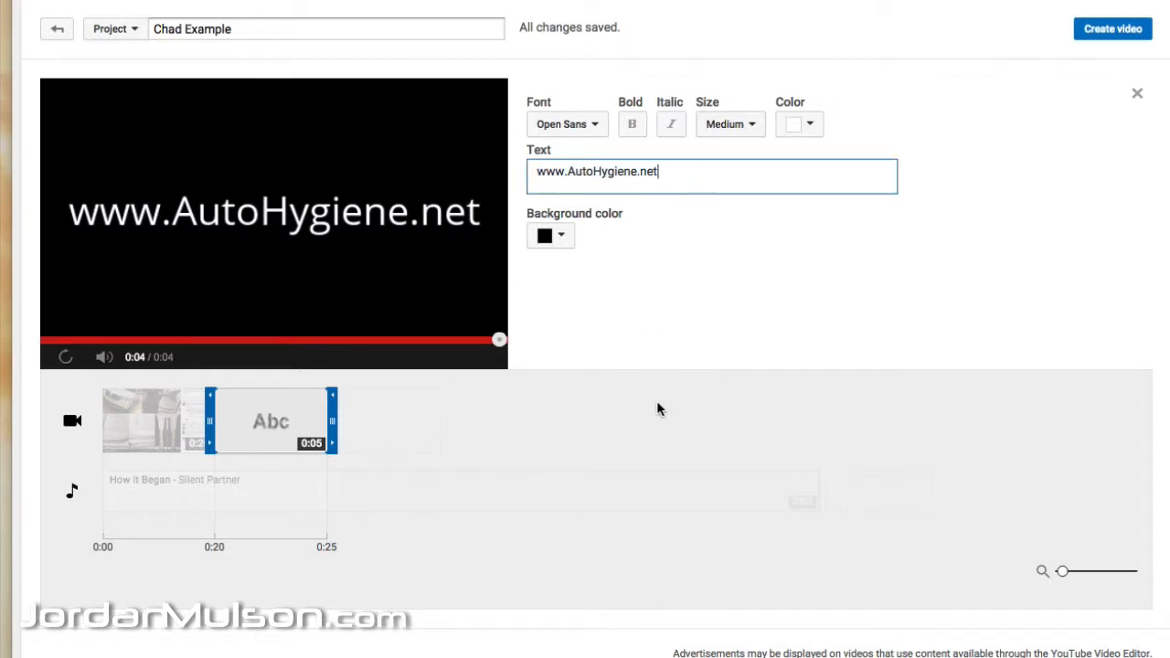
{"action": "left_click", "coordinate": [533, 423]}
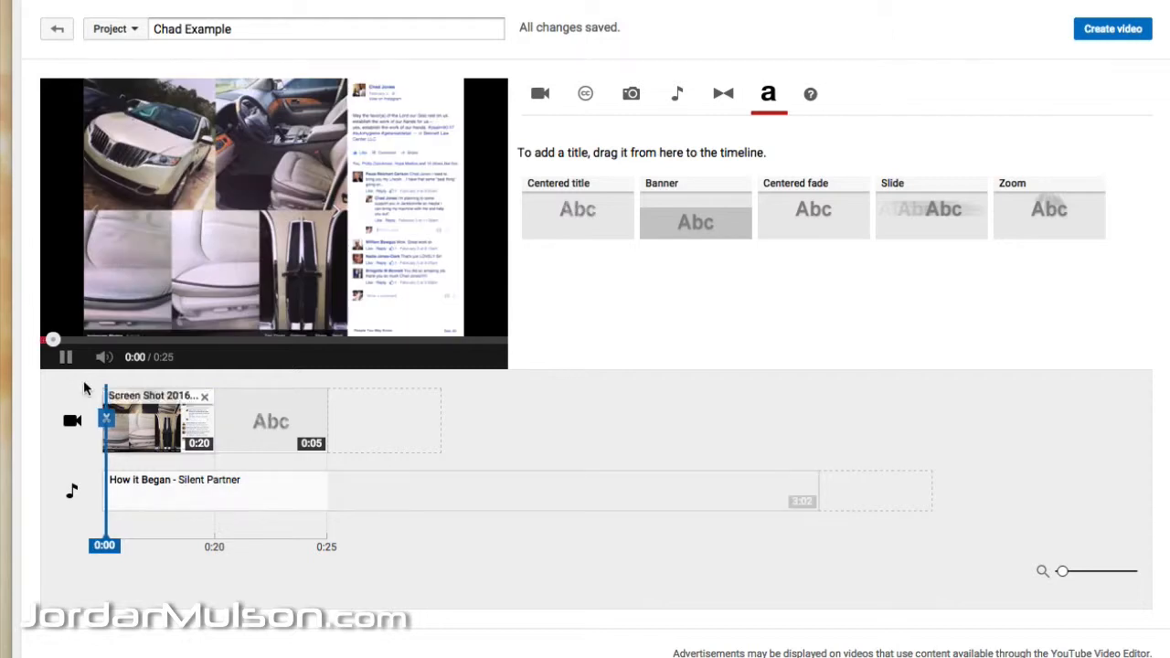
{"action": "left_click", "coordinate": [66, 357]}
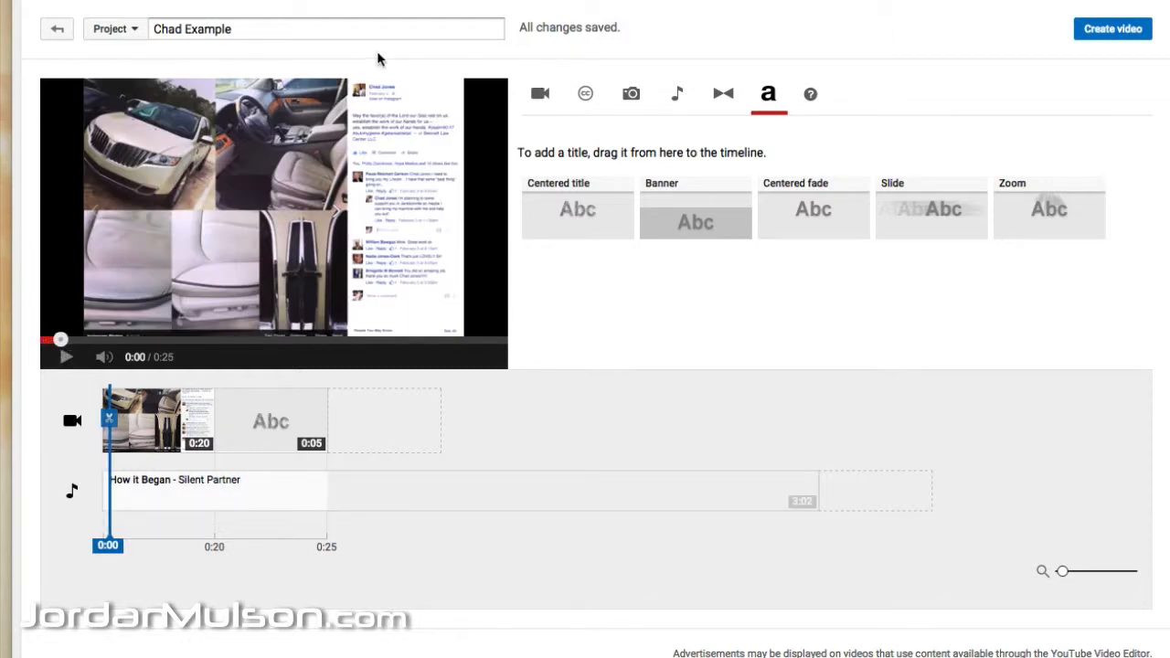
Step: Rename the project as "Luxury Car Detailing Clermont, FL | Lincoln Leather Seat Treatments"
{"action": "left_click", "coordinate": [301, 29]}
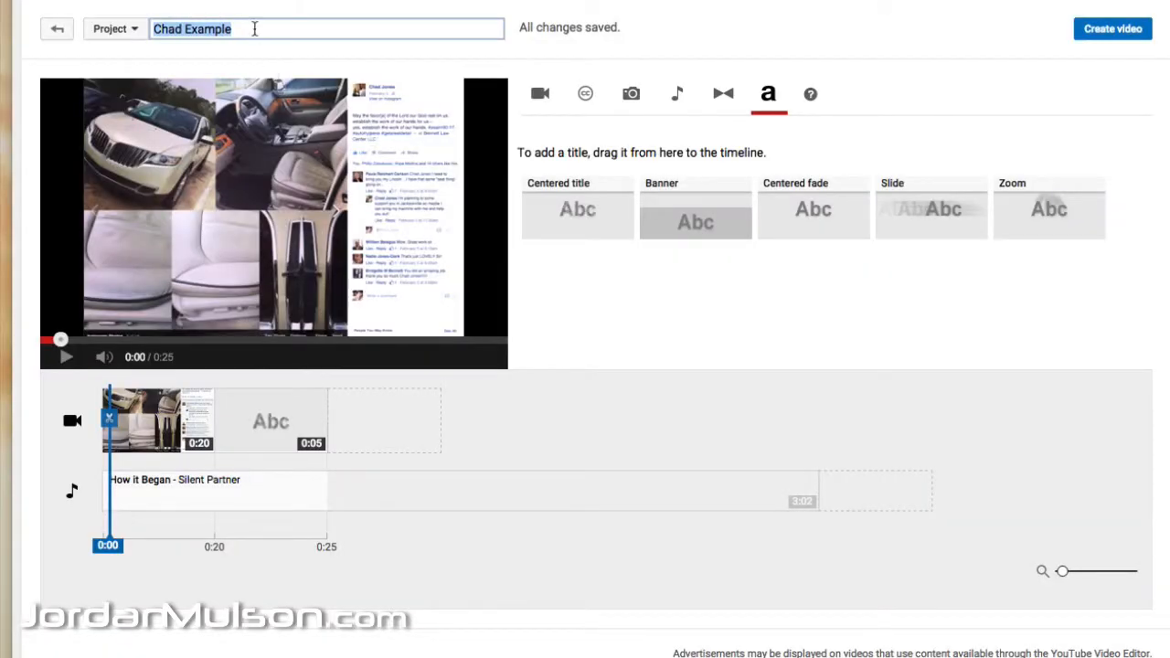
{"action": "type", "text": "Lin"}
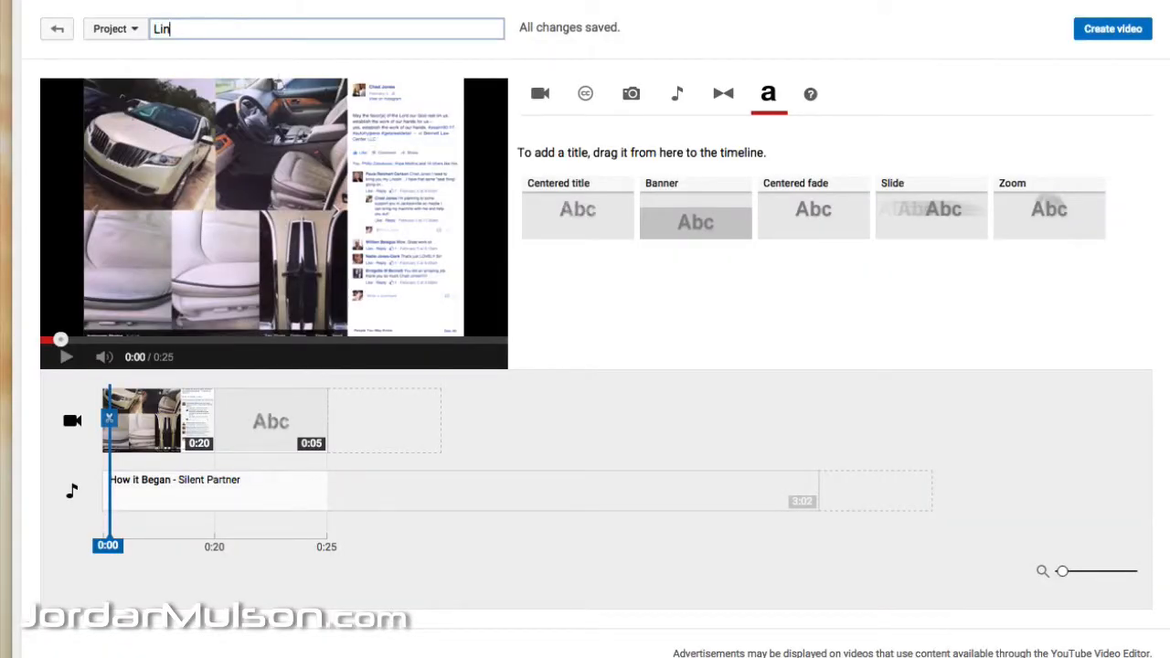
{"action": "type", "text": "Ca"}
{"action": "key", "text": "BackSpace"}
{"action": "key", "text": "BackSpace"}
{"action": "key", "text": "BackSpace"}
{"action": "type", "text": "Luxury Car Detailing"}
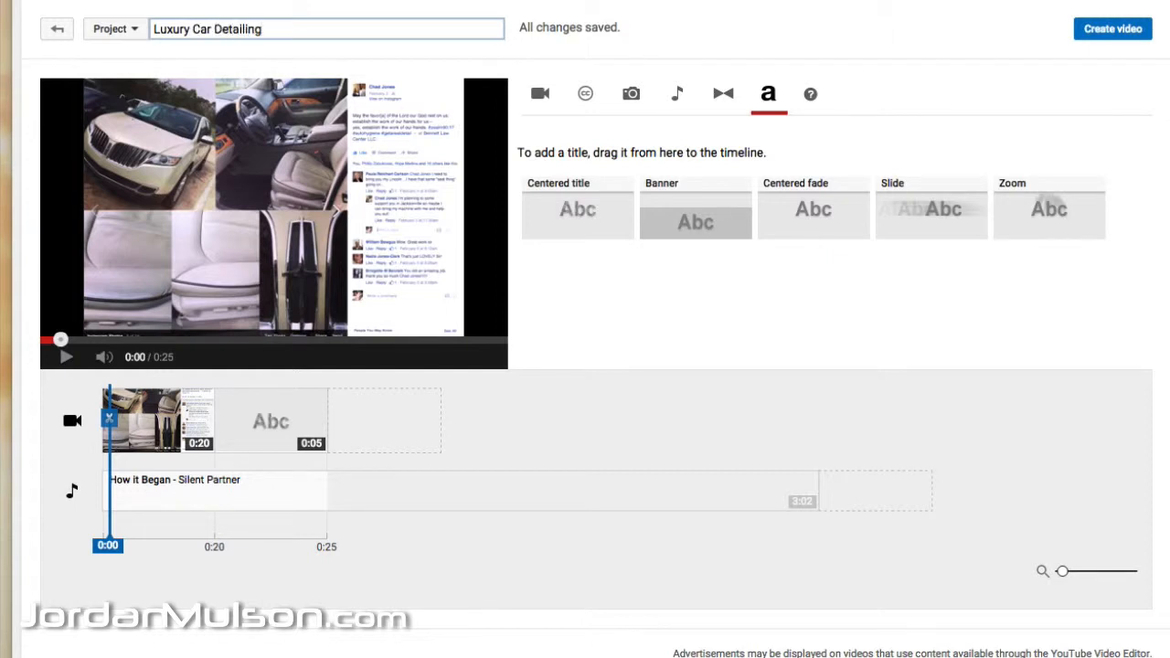
{"action": "type", "text": " Clermont, FL | L"}
{"action": "type", "text": "incoln"}
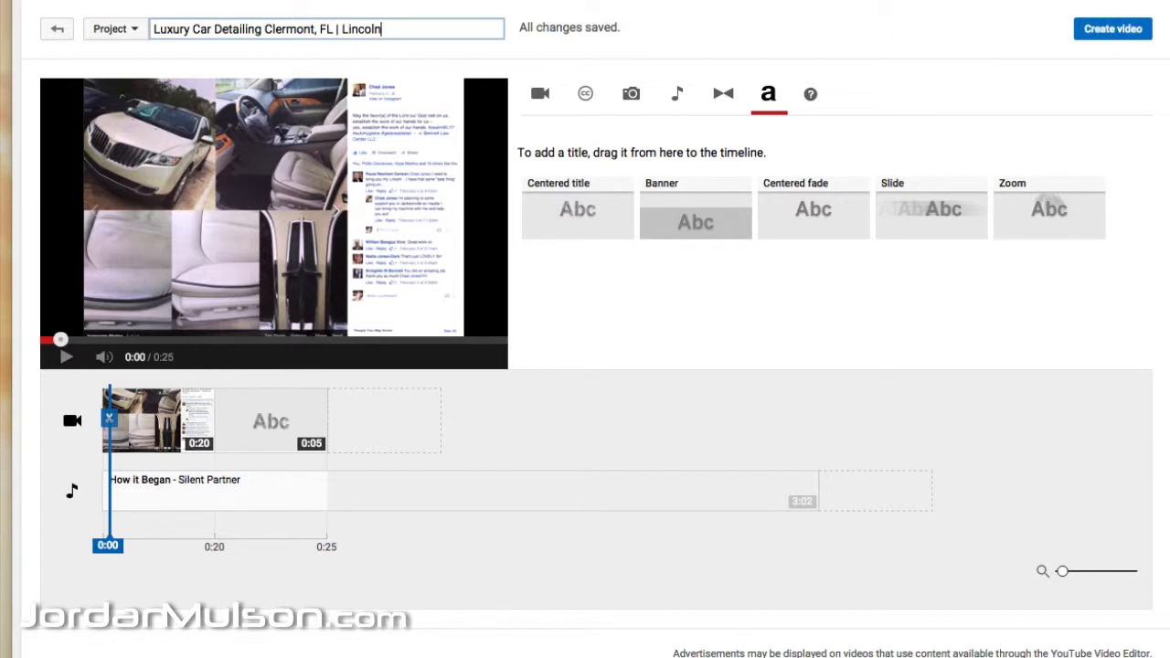
{"action": "type", "text": " Learther Seat Treatments"}
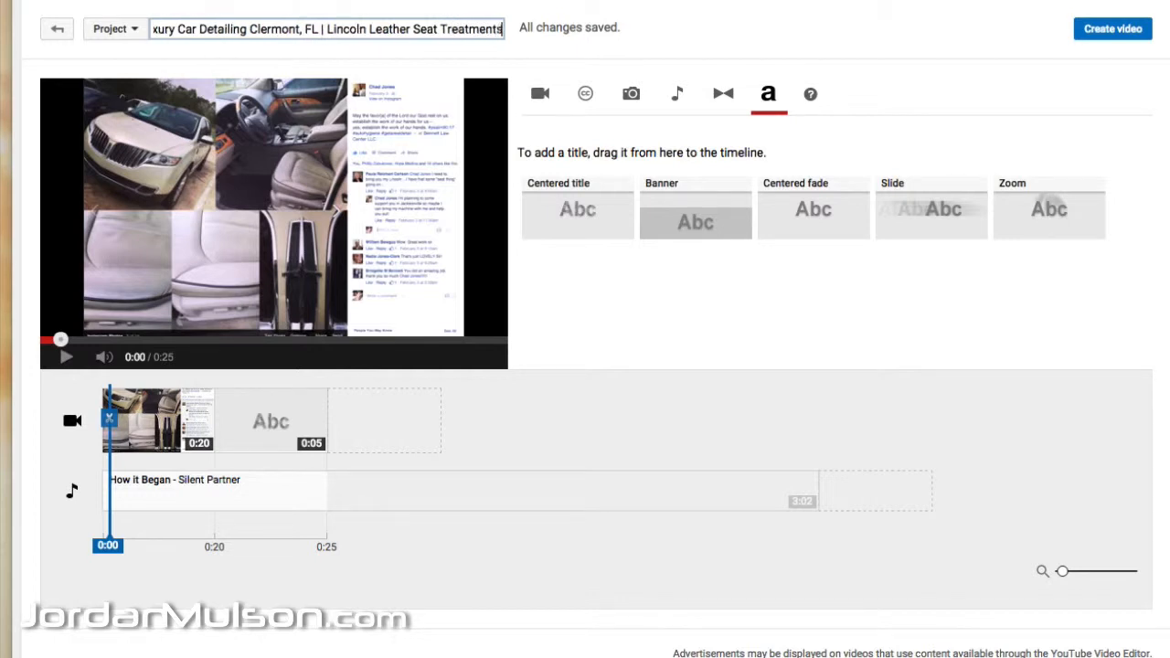
{"action": "left_click", "coordinate": [595, 303]}
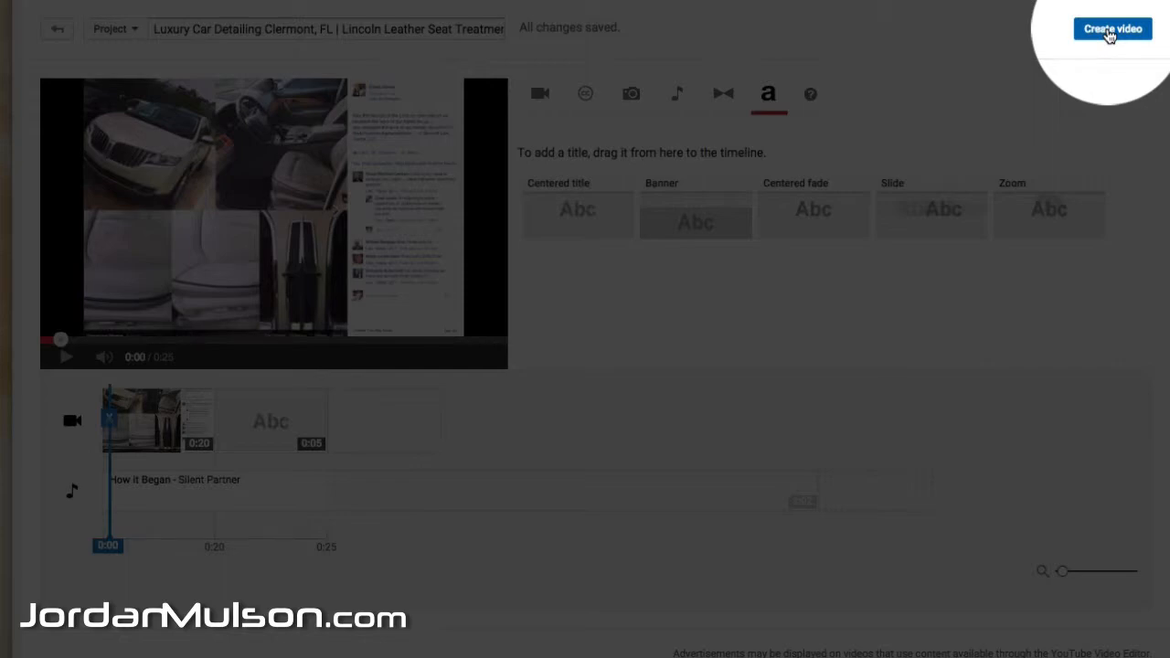
Step: Create the video from the project and check its playback around the change to the closing title
{"action": "left_click", "coordinate": [1111, 31]}
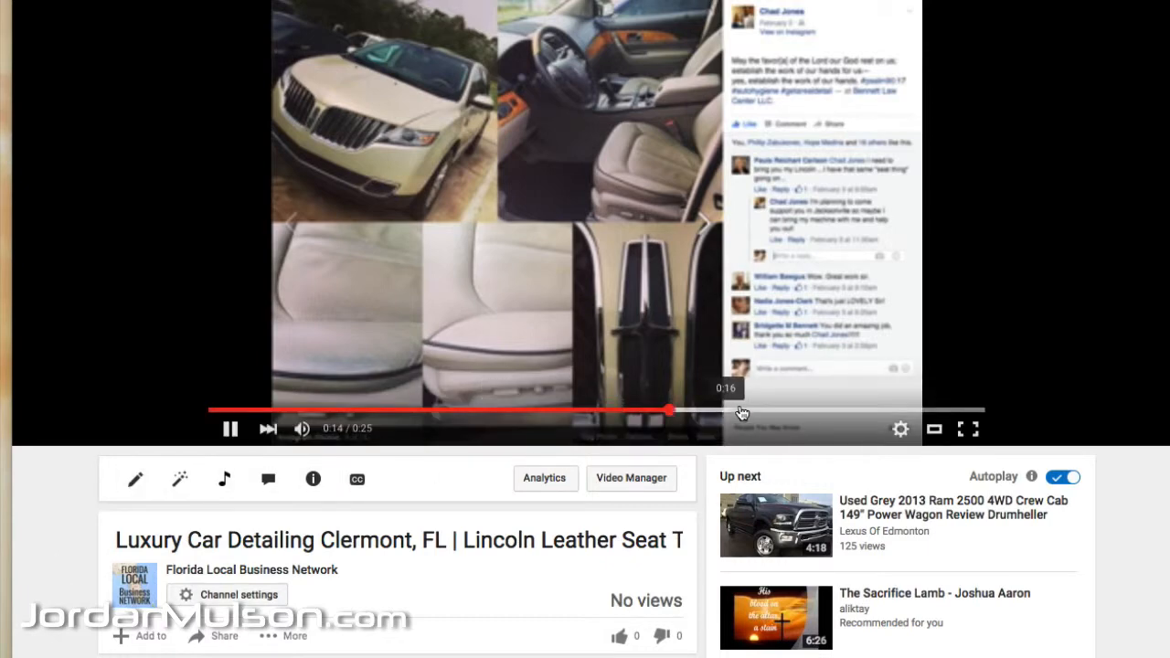
{"action": "left_click", "coordinate": [855, 410]}
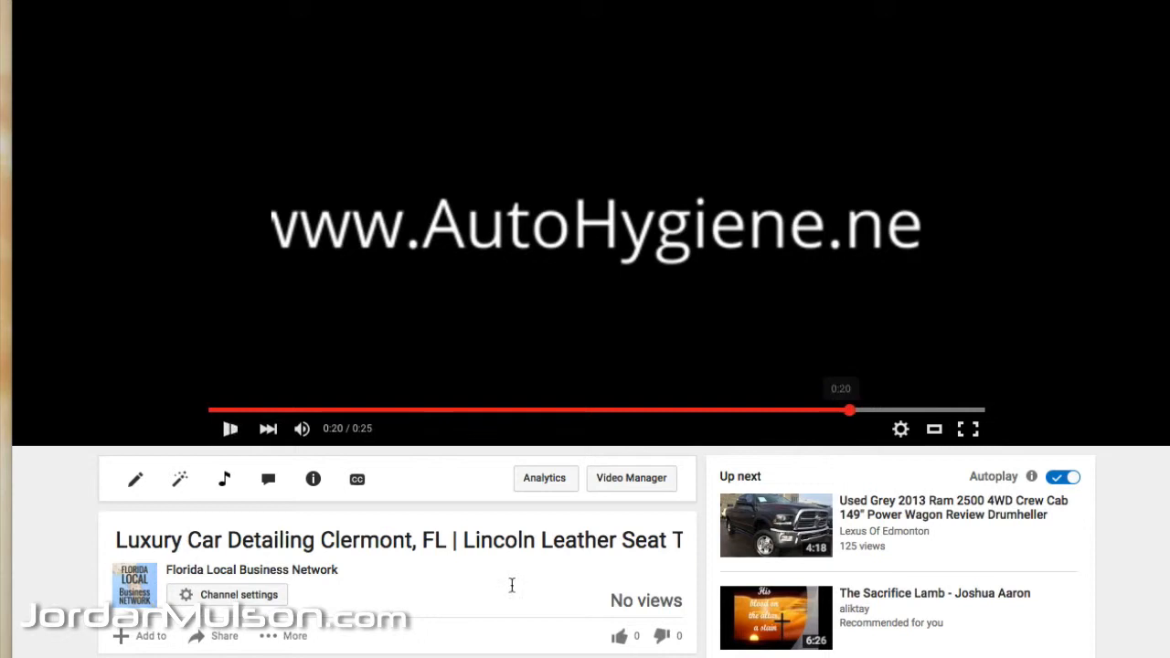
{"action": "left_click", "coordinate": [807, 411]}
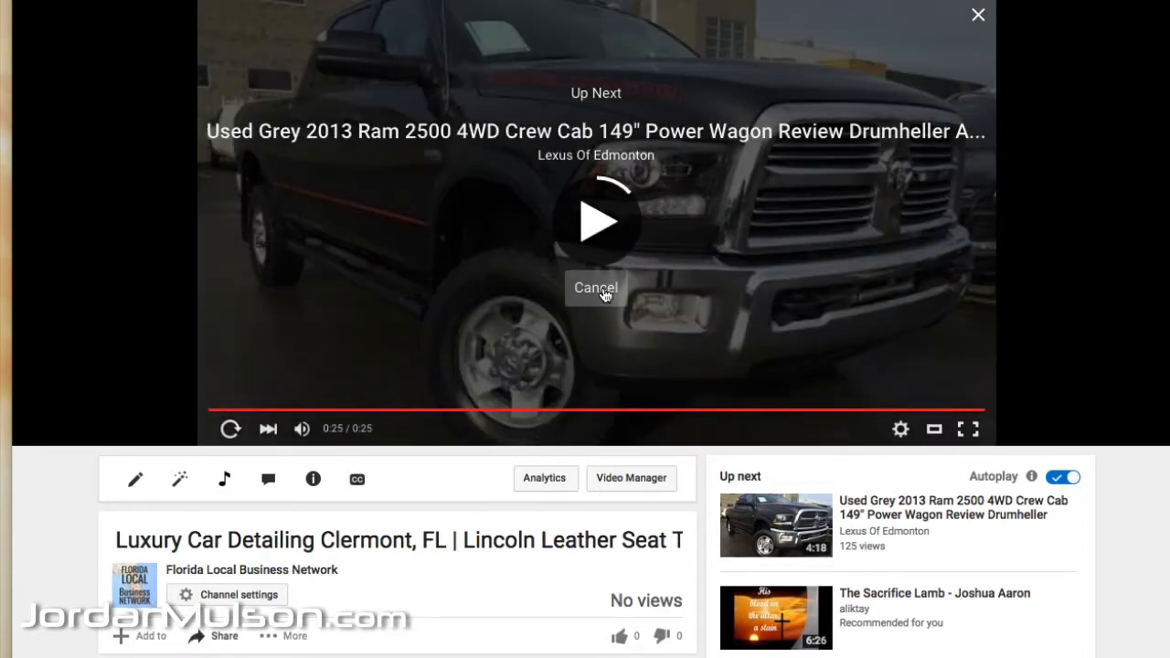
{"action": "left_click", "coordinate": [599, 289]}
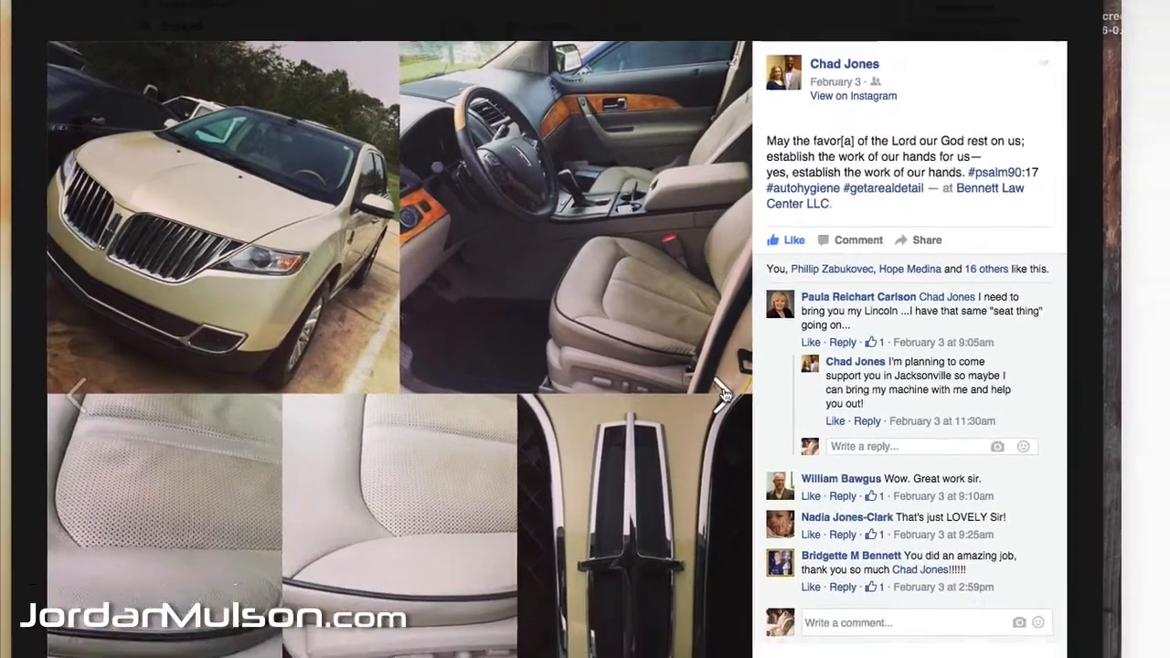
Step: Switch to the Facebook photo viewer and advance to the next car detailing post
{"action": "left_click", "coordinate": [722, 393]}
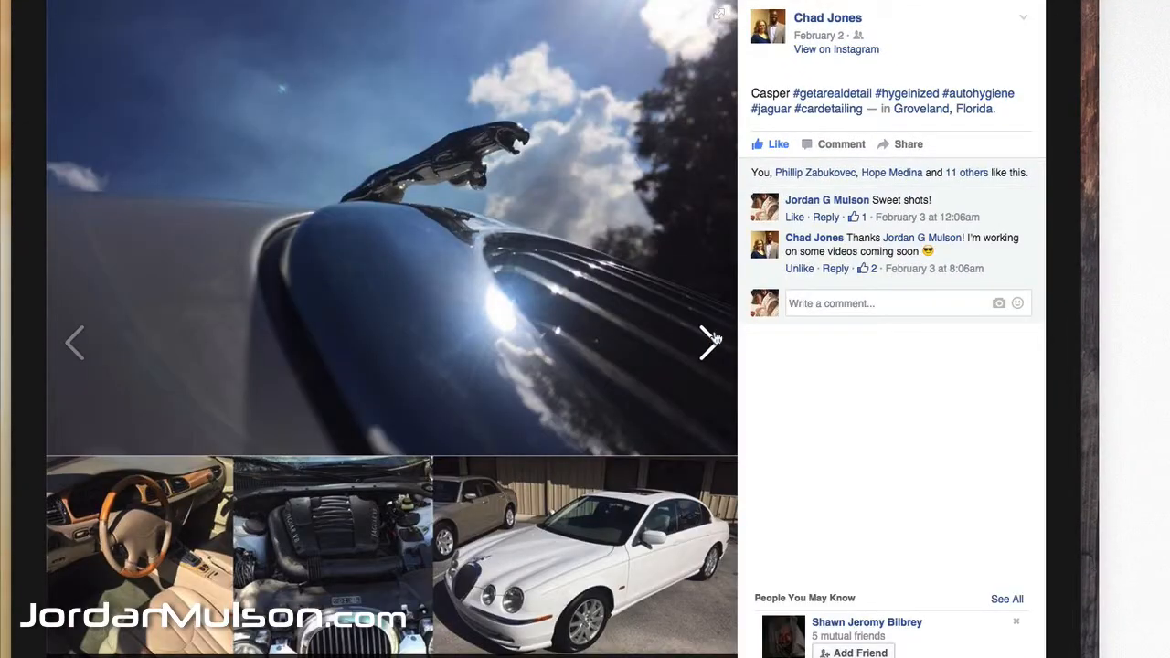